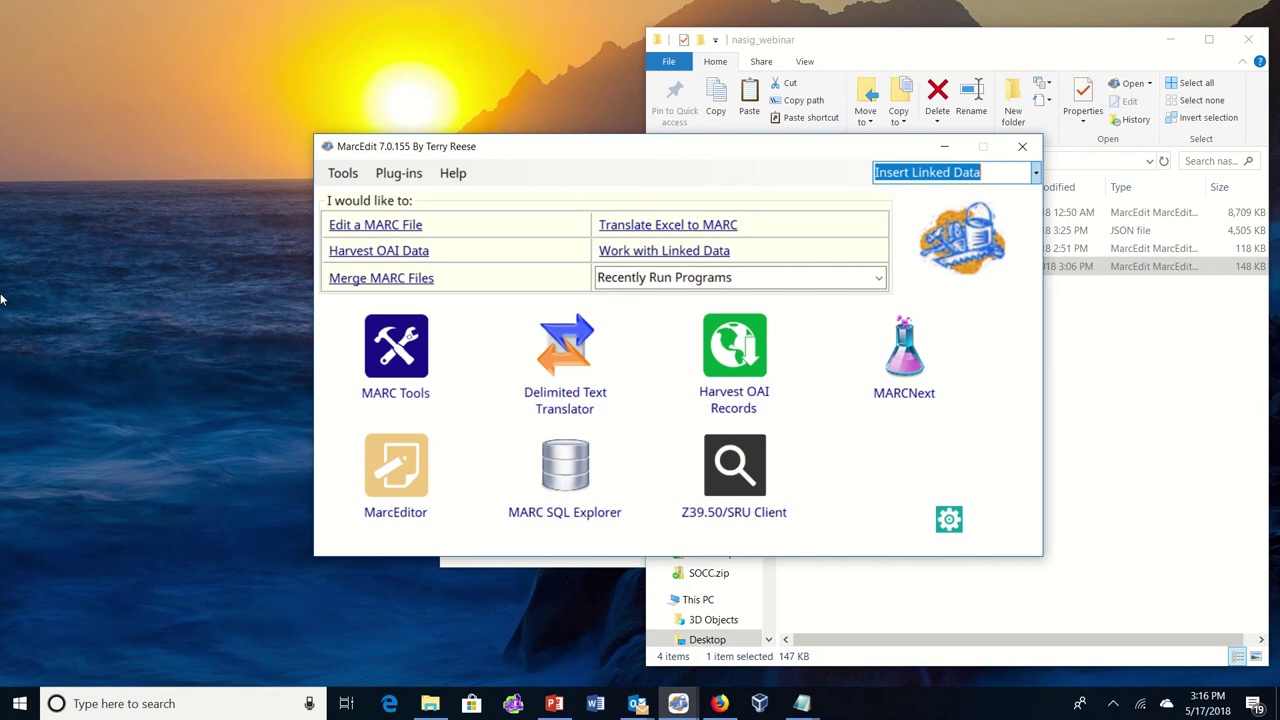
# - Search the tools for 'clus' and launch Cluster Data Tools with Index Controlled Data (1xx, 6xx, 7xx)
pyautogui.click(347, 176)
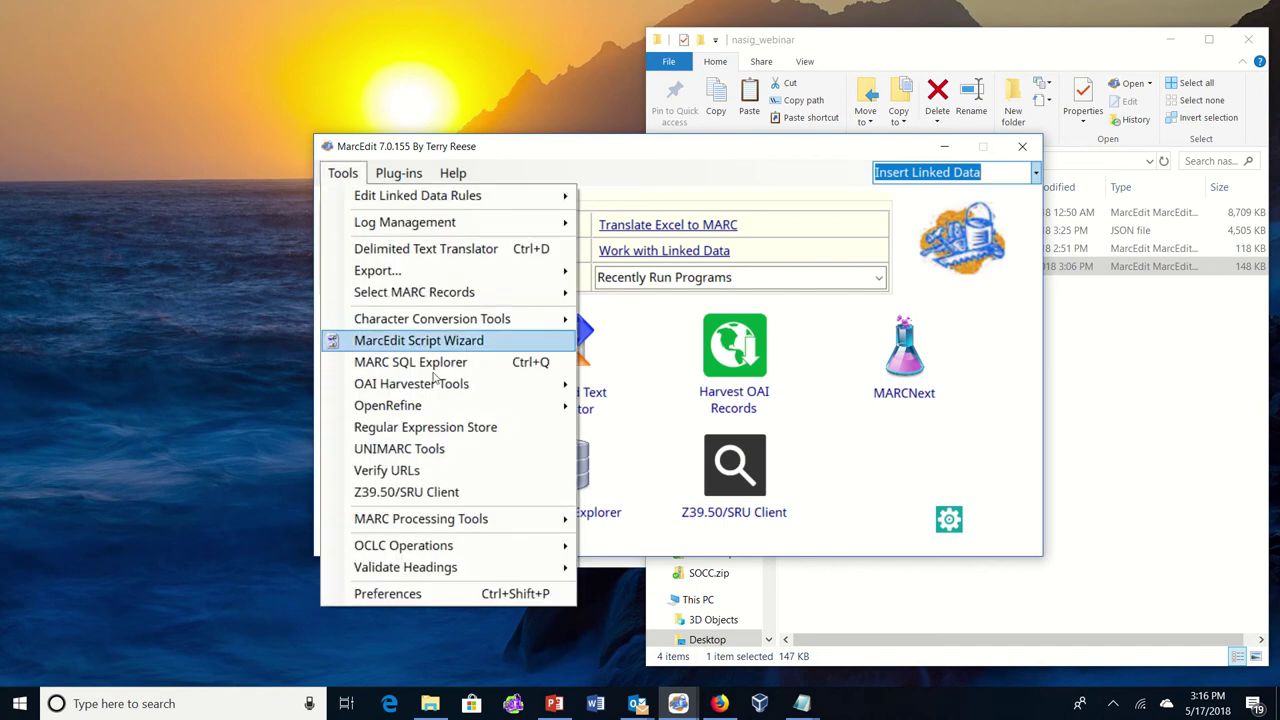
pyautogui.moveTo(468, 524)
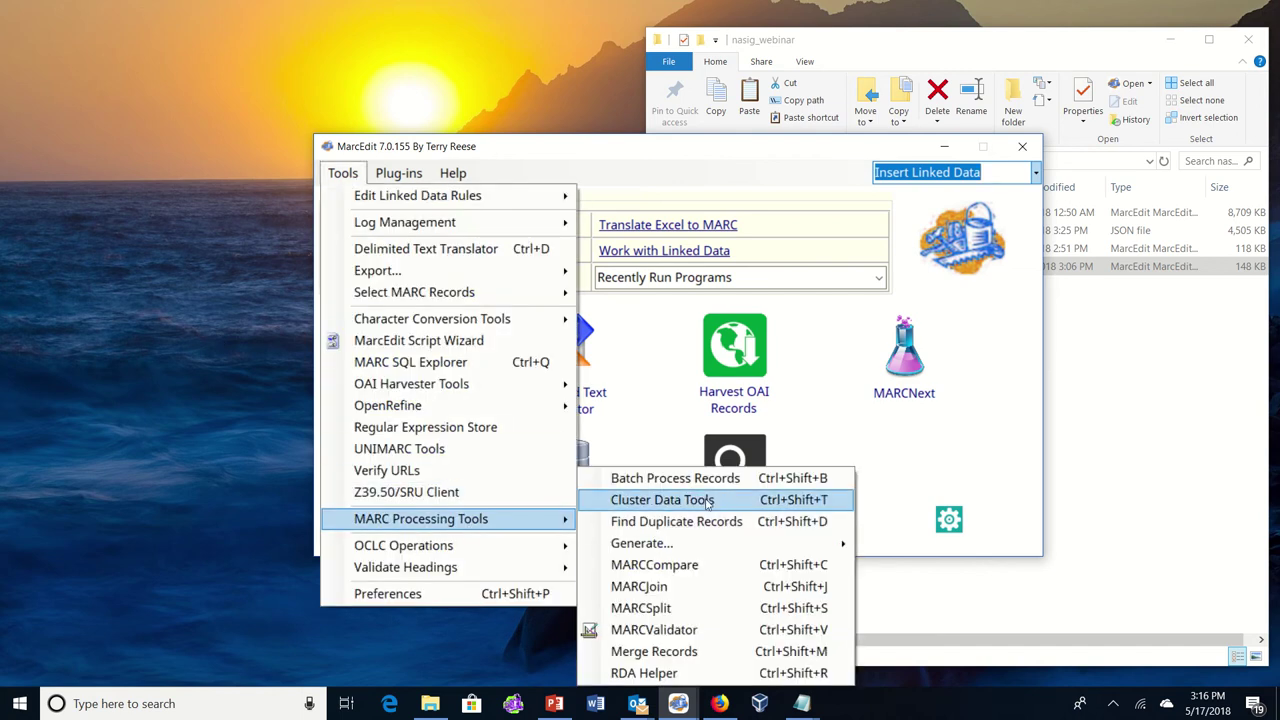
pyautogui.click(990, 172)
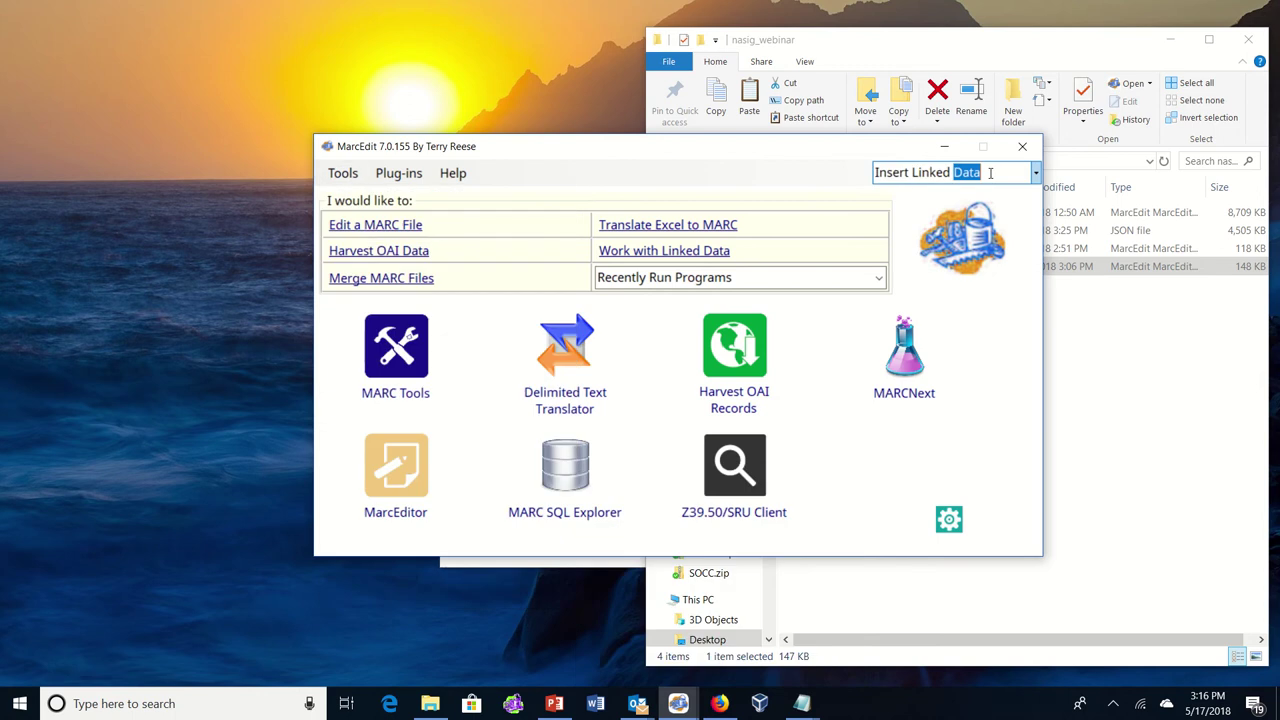
pyautogui.click(990, 172)
pyautogui.hotkey('ctrl', 'a')
pyautogui.press('BackSpace')
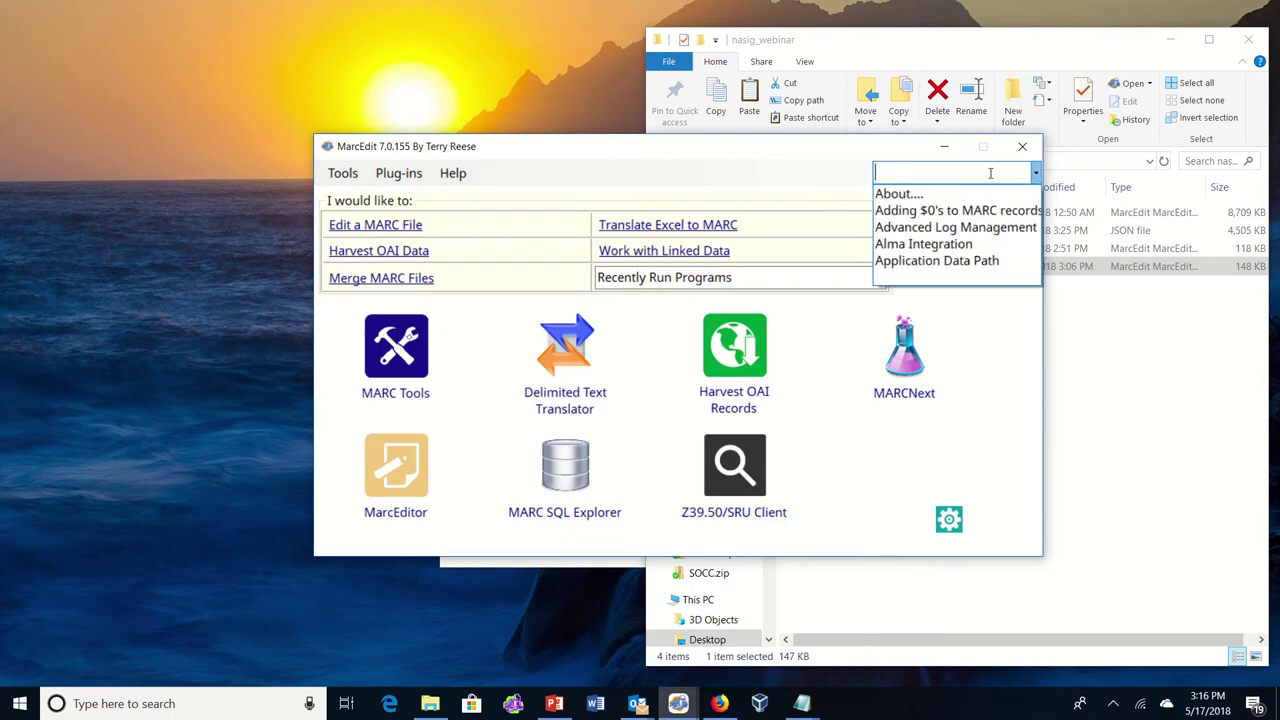
pyautogui.write('clus')
pyautogui.press('Down')
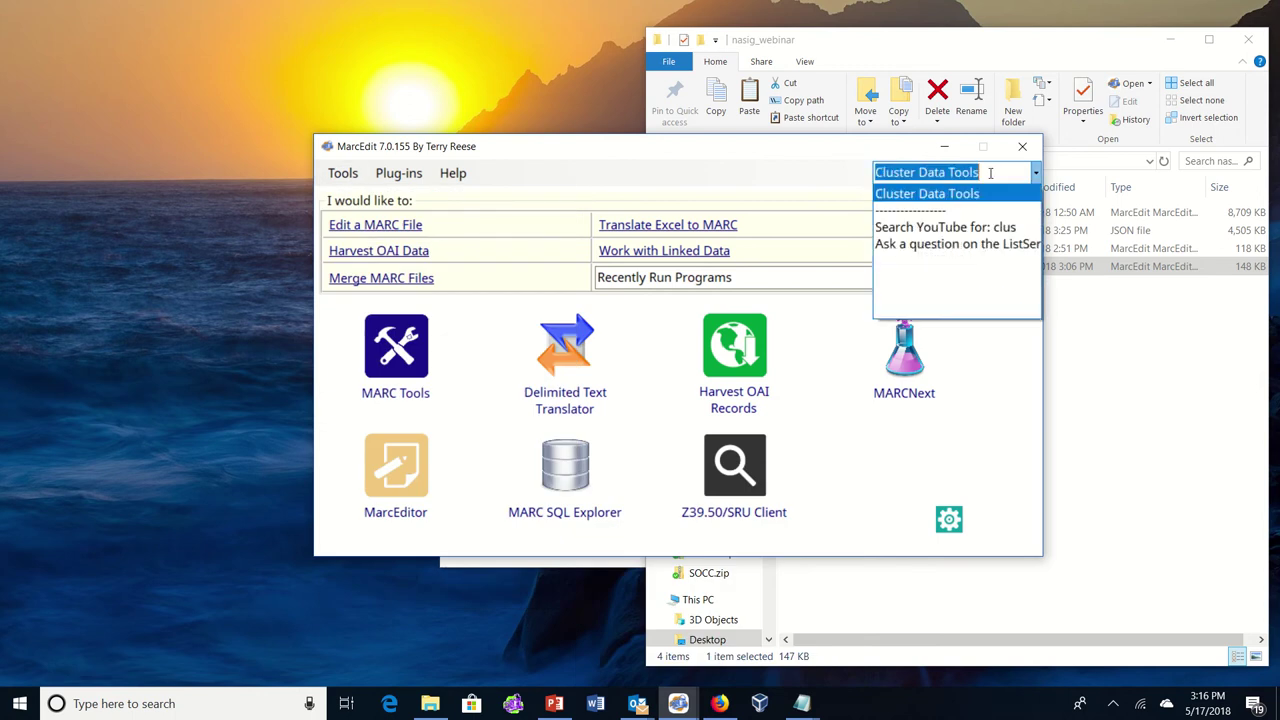
pyautogui.press('Return')
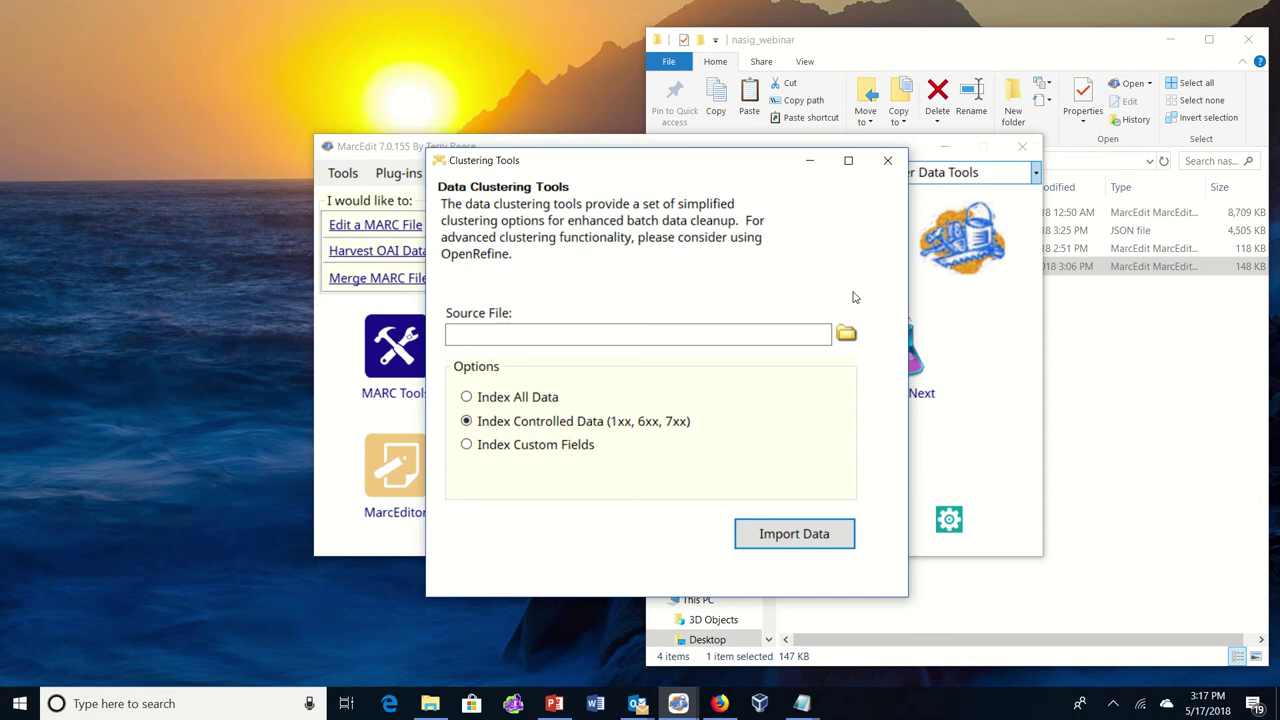
# - Filter to MARC text (.mrk) files and load ebrary_file.mrk as the source file
pyautogui.click(846, 338)
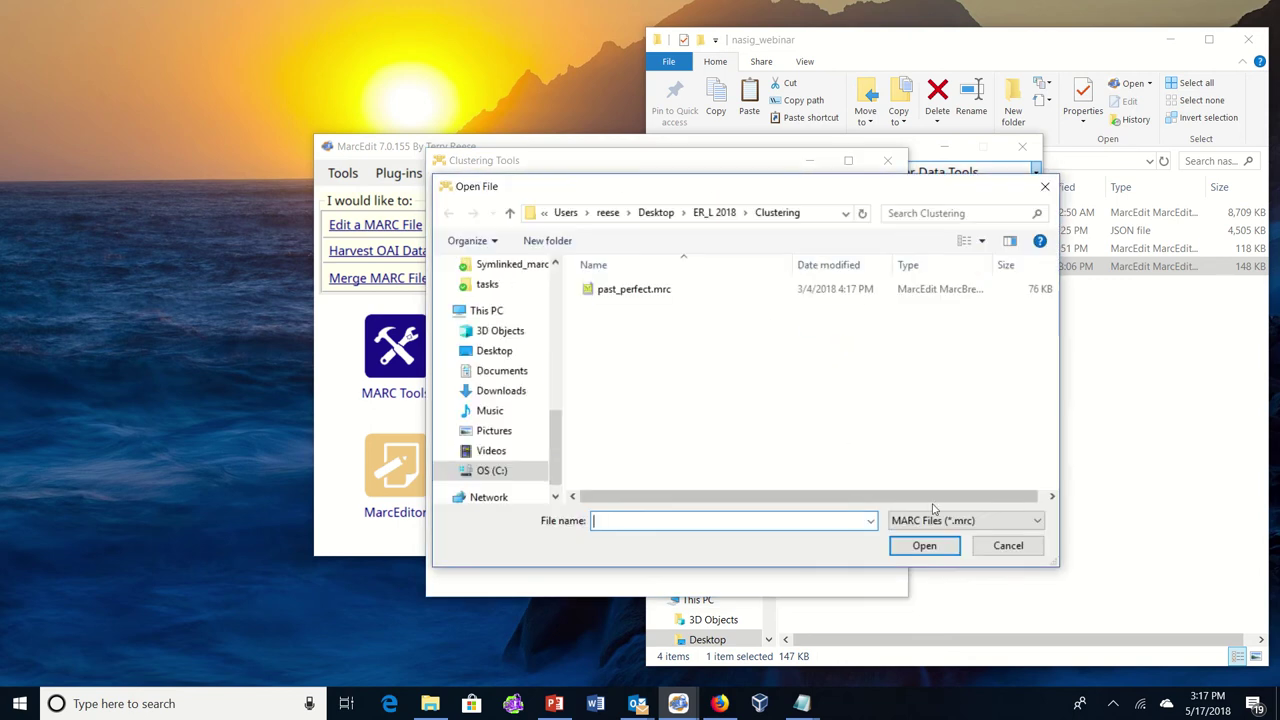
pyautogui.click(934, 520)
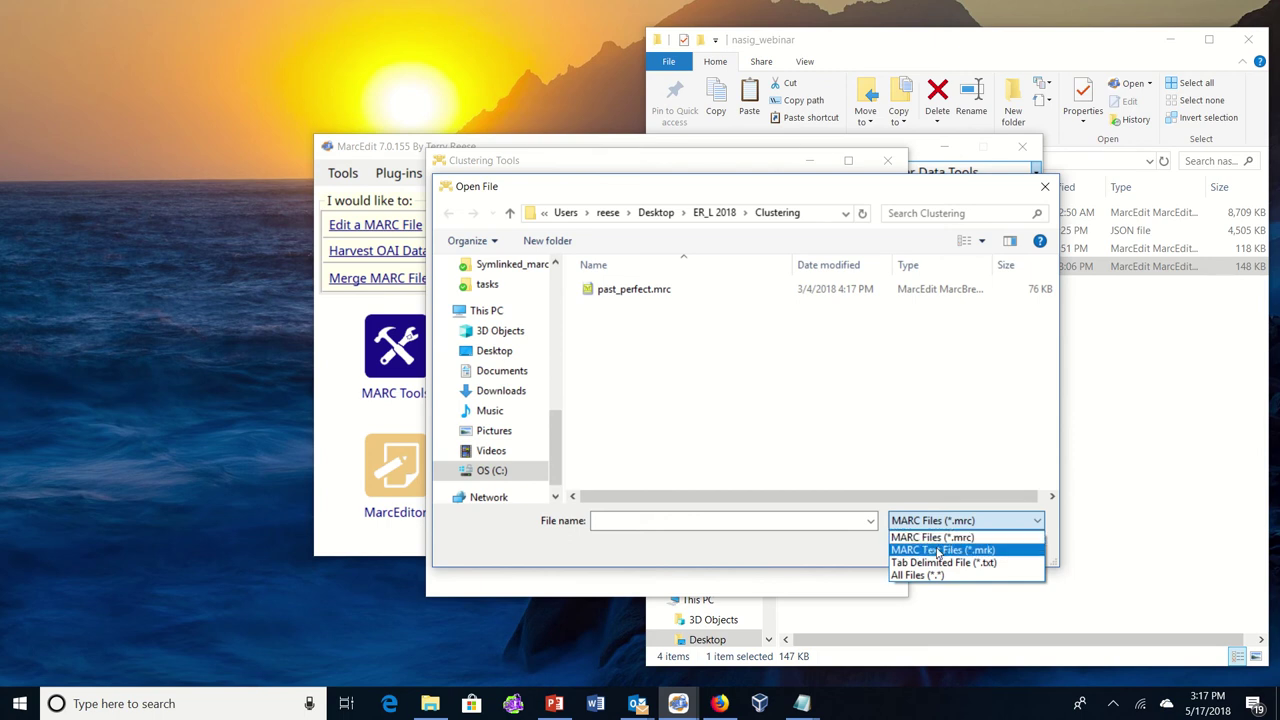
pyautogui.click(938, 550)
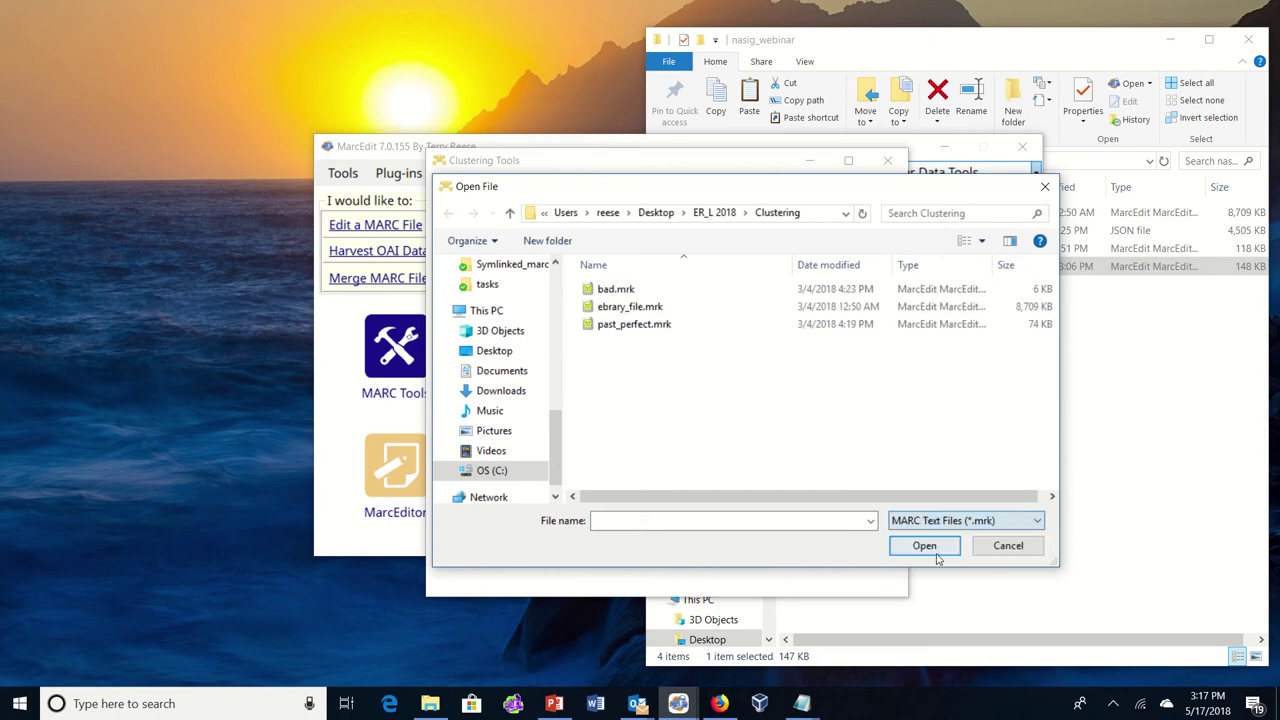
pyautogui.doubleClick(650, 316)
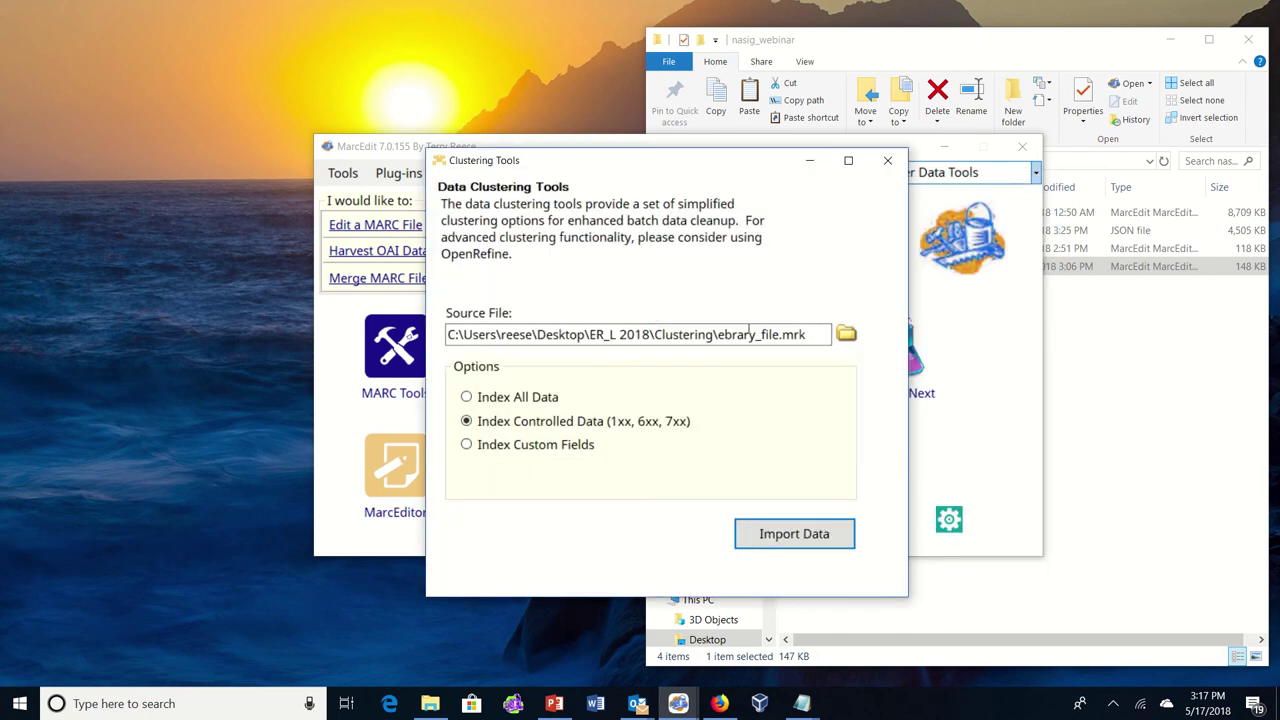
# - Replace the source with nasig_webinar\clustering_sample.mrk and import its controlled fields
pyautogui.click(846, 335)
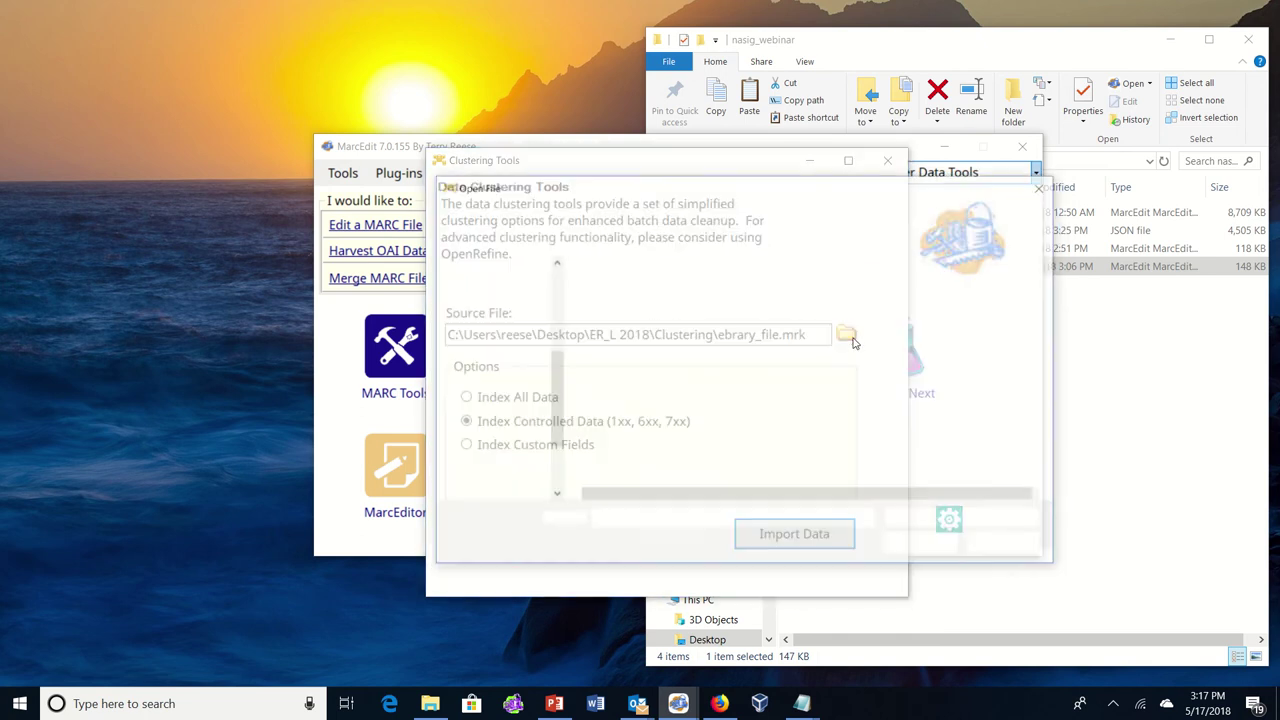
pyautogui.click(657, 213)
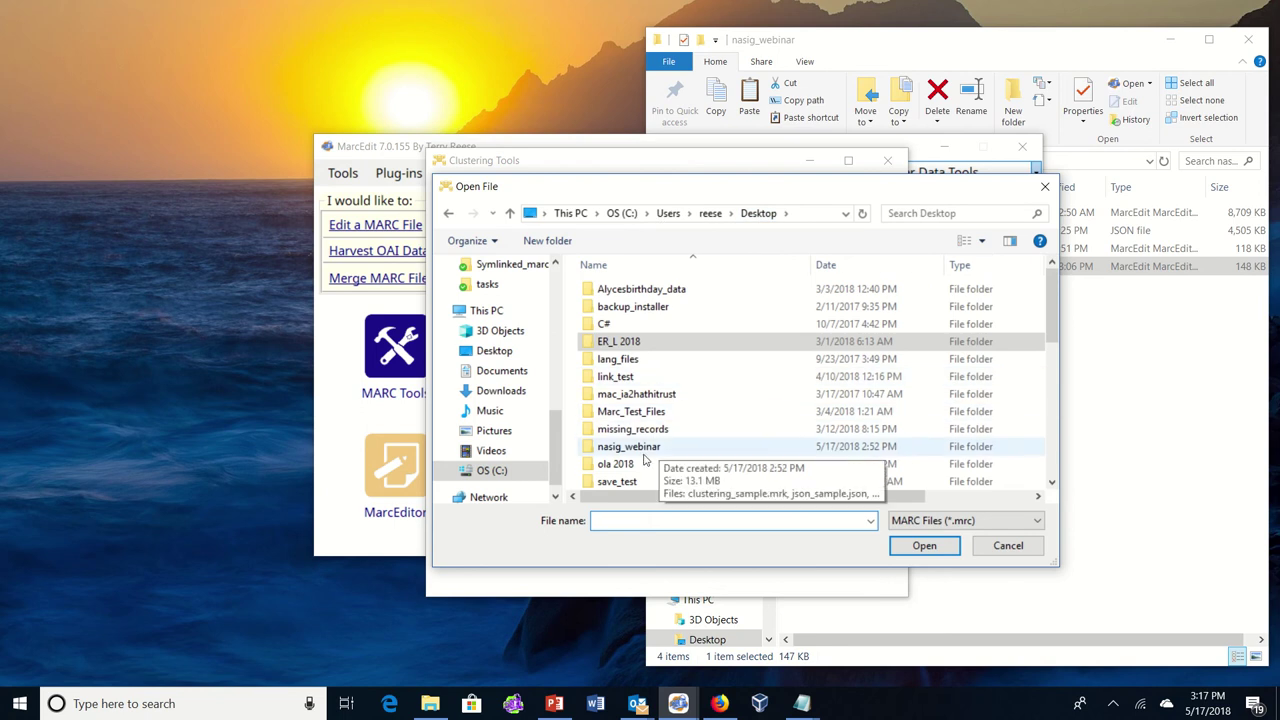
pyautogui.doubleClick(642, 450)
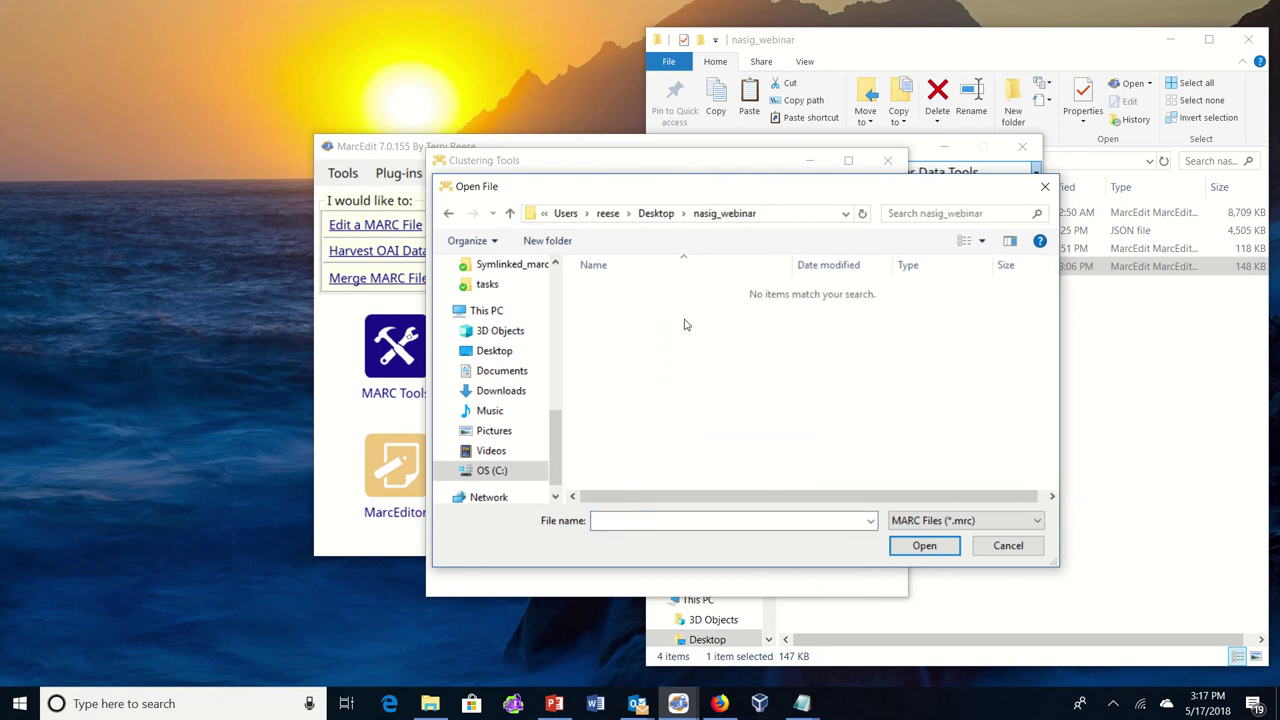
pyautogui.click(981, 520)
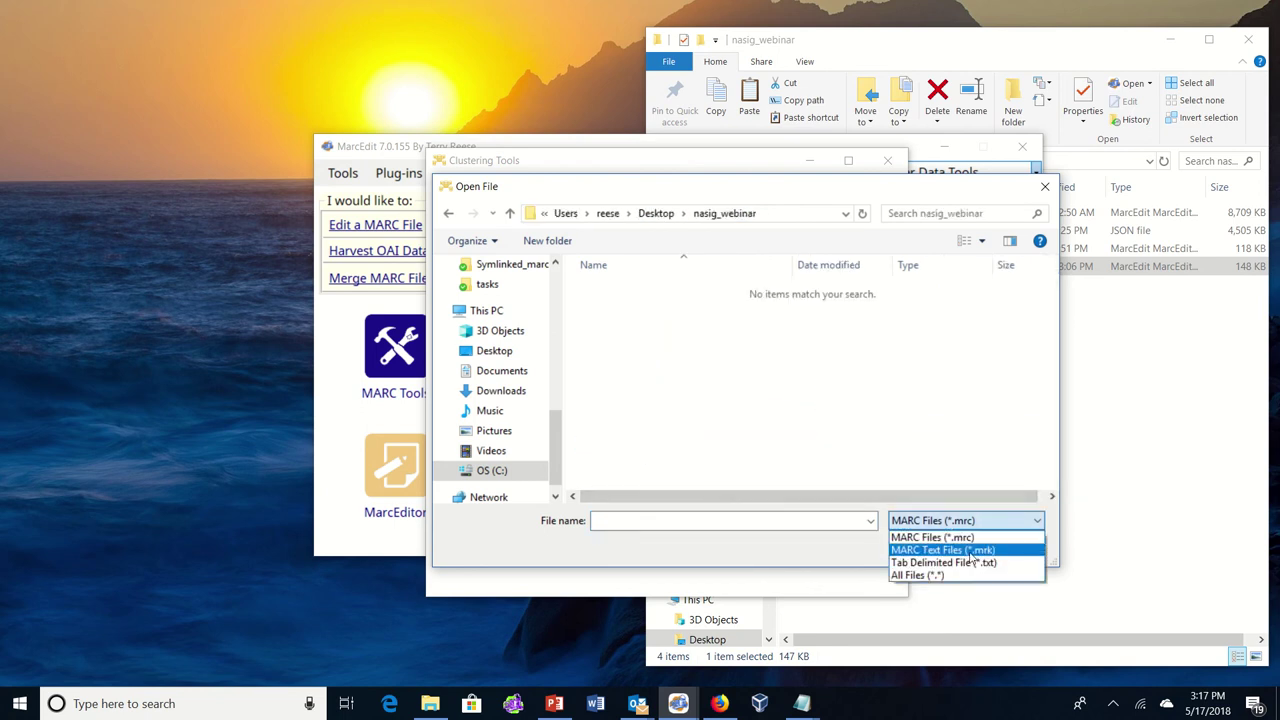
pyautogui.click(971, 549)
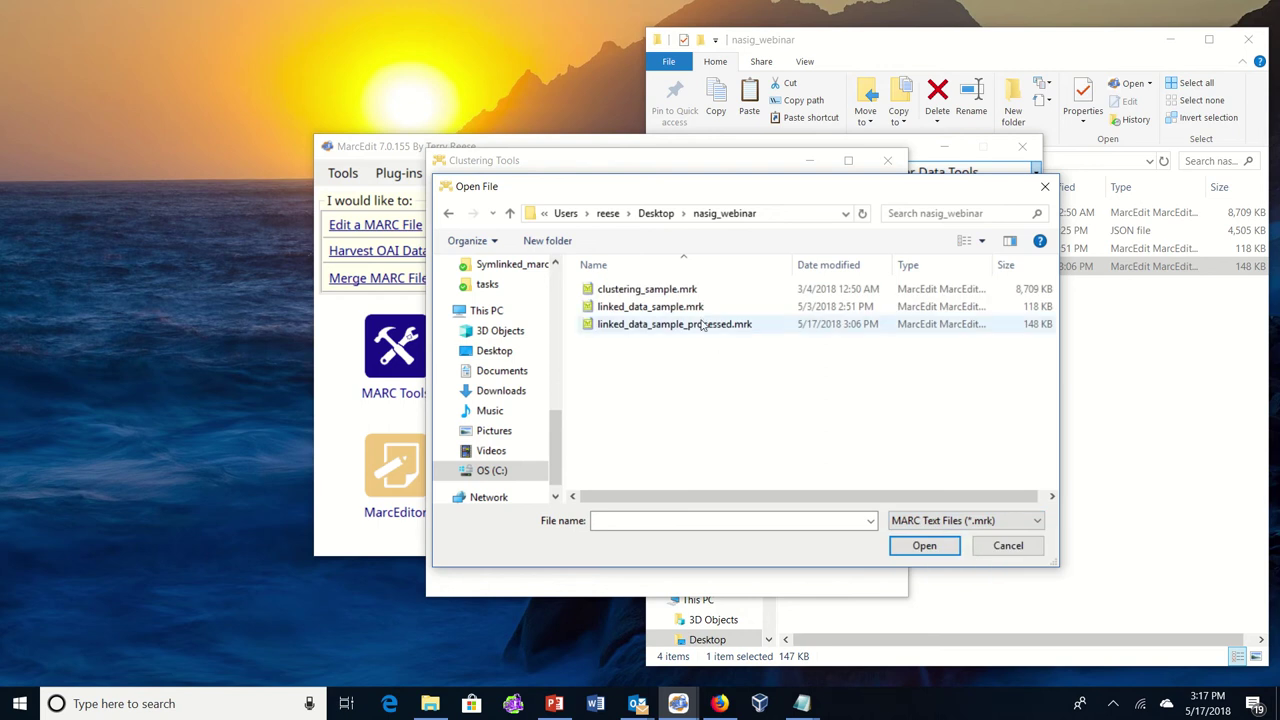
pyautogui.doubleClick(675, 290)
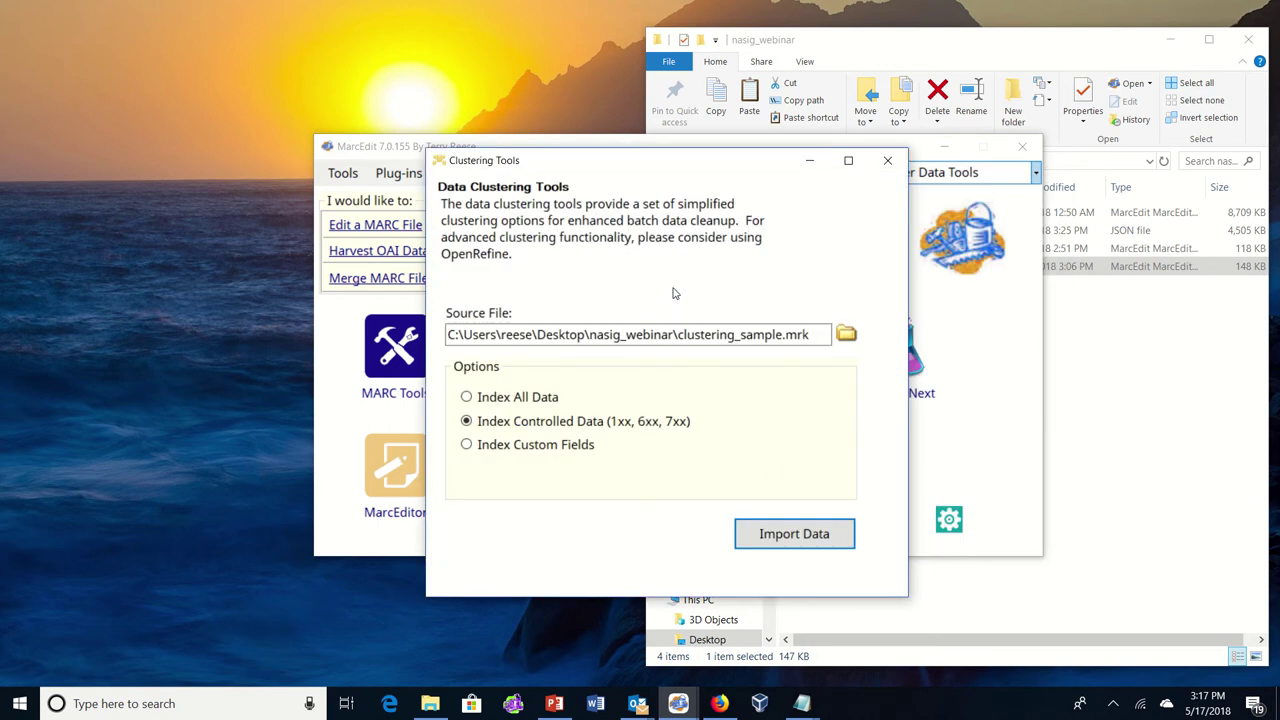
pyautogui.click(795, 536)
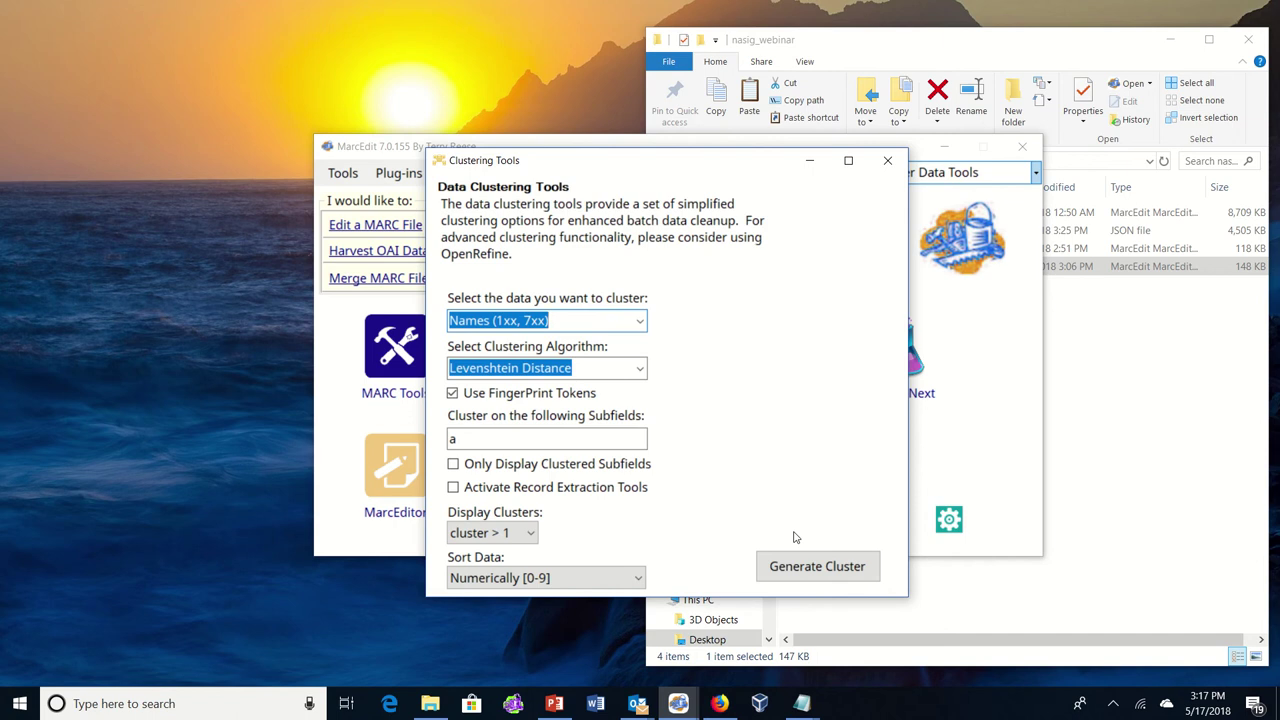
# - Set the data to cluster to fields 100,700, keeping Levenshtein Distance as the algorithm
pyautogui.click(570, 321)
pyautogui.write('100,7')
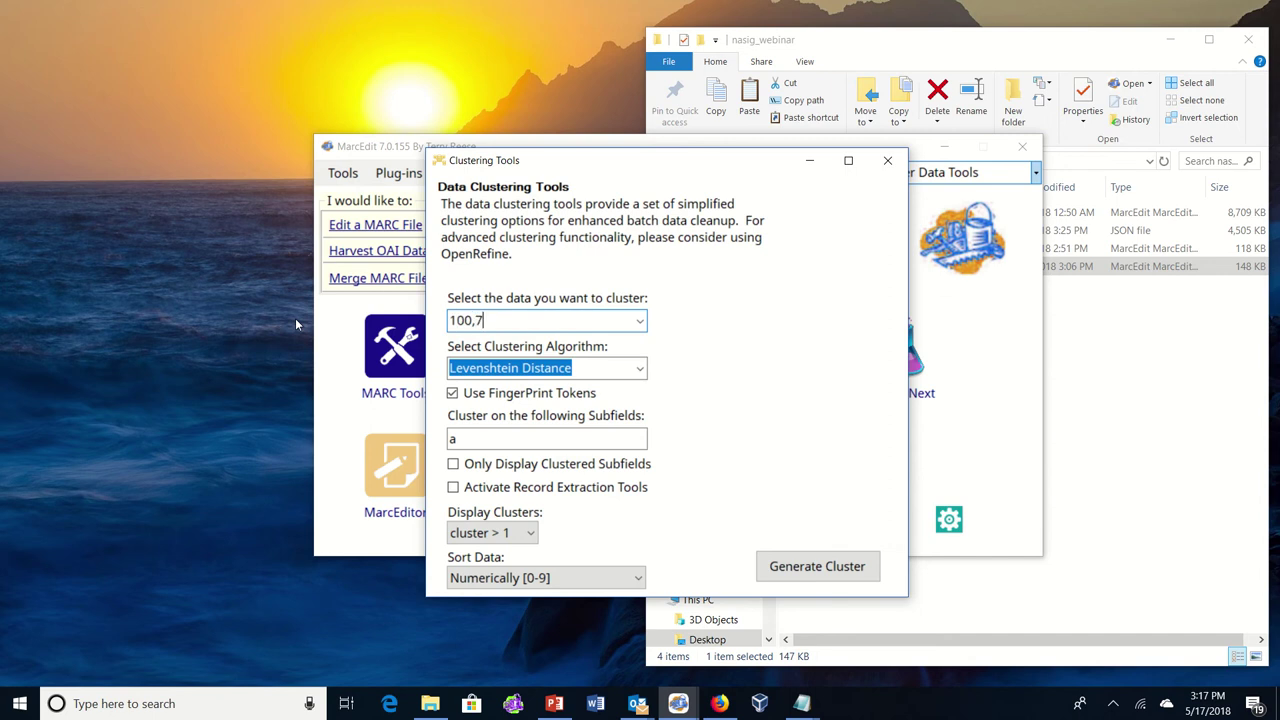
pyautogui.write('00')
pyautogui.click(640, 370)
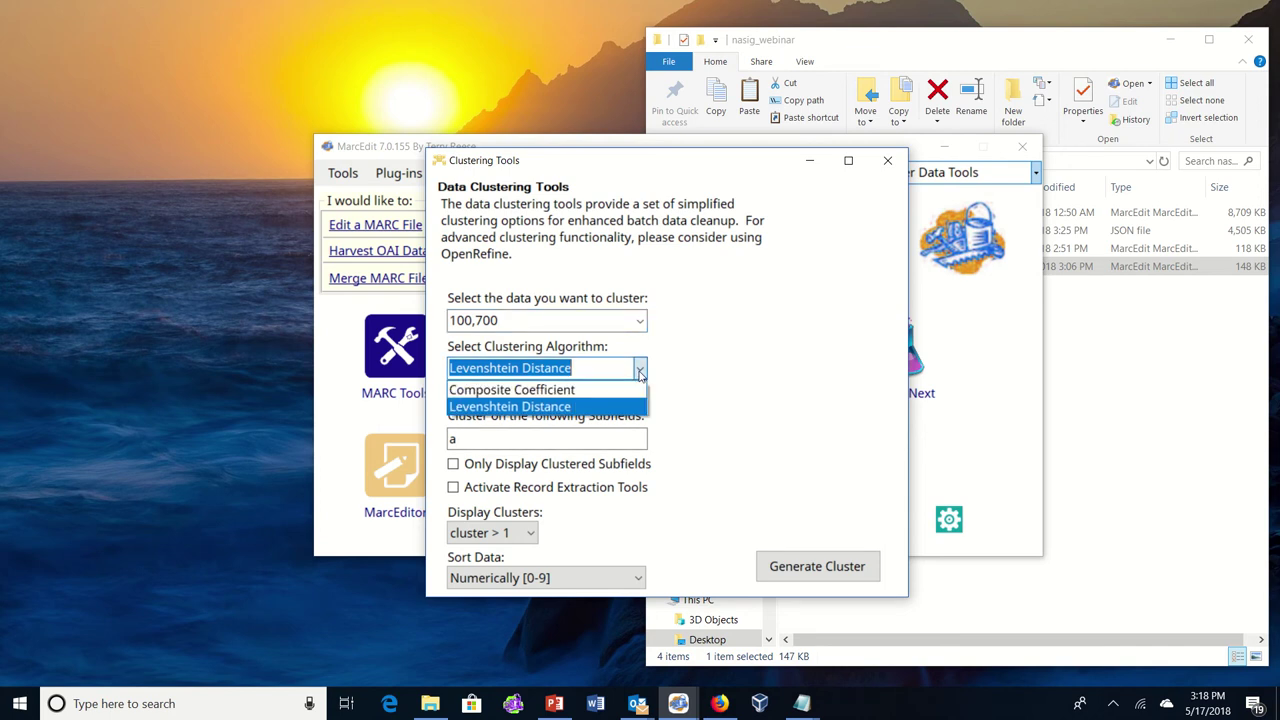
pyautogui.click(712, 403)
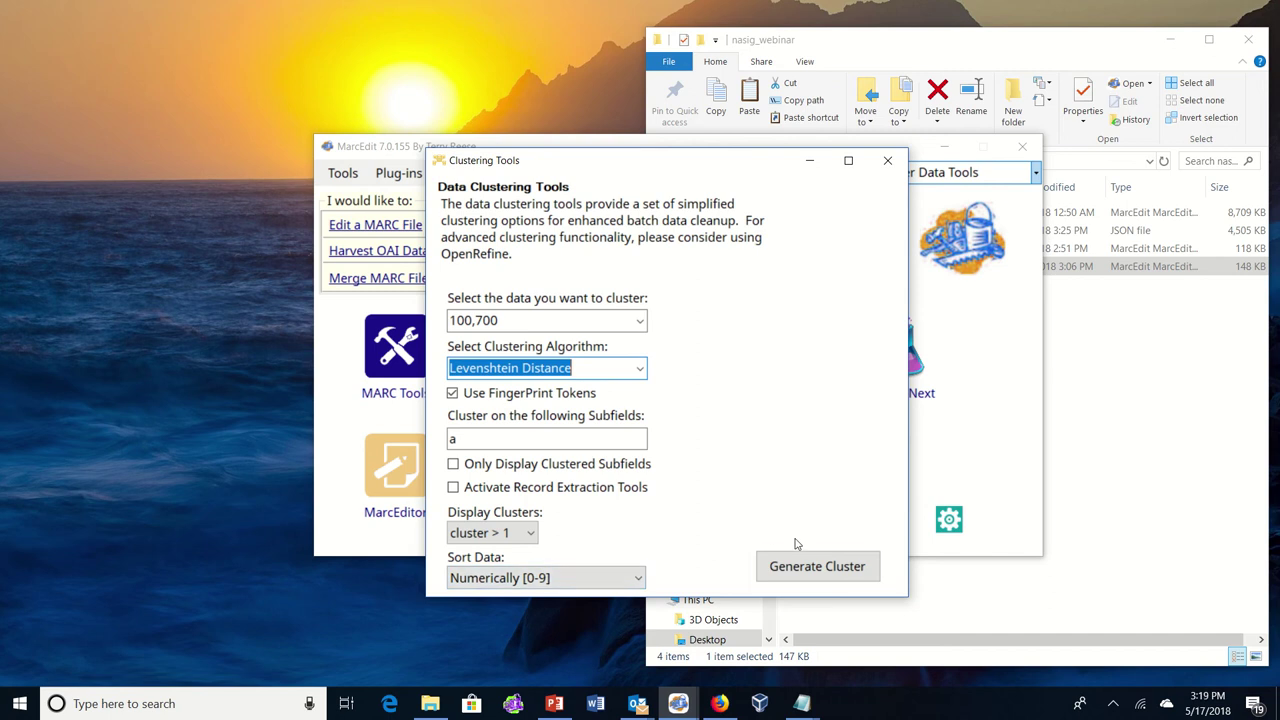
# - Build name clusters with Levenshtein Distance and expand the 9-record Meade, J. E cluster
pyautogui.click(815, 568)
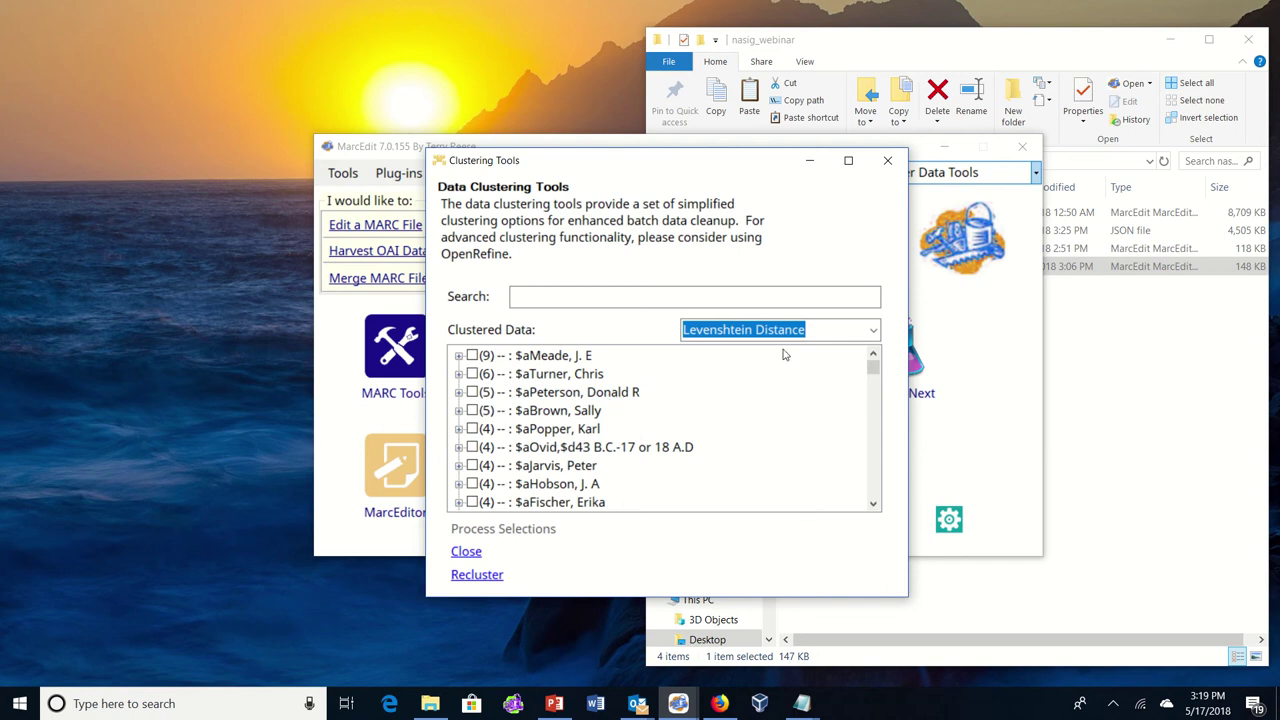
pyautogui.click(874, 330)
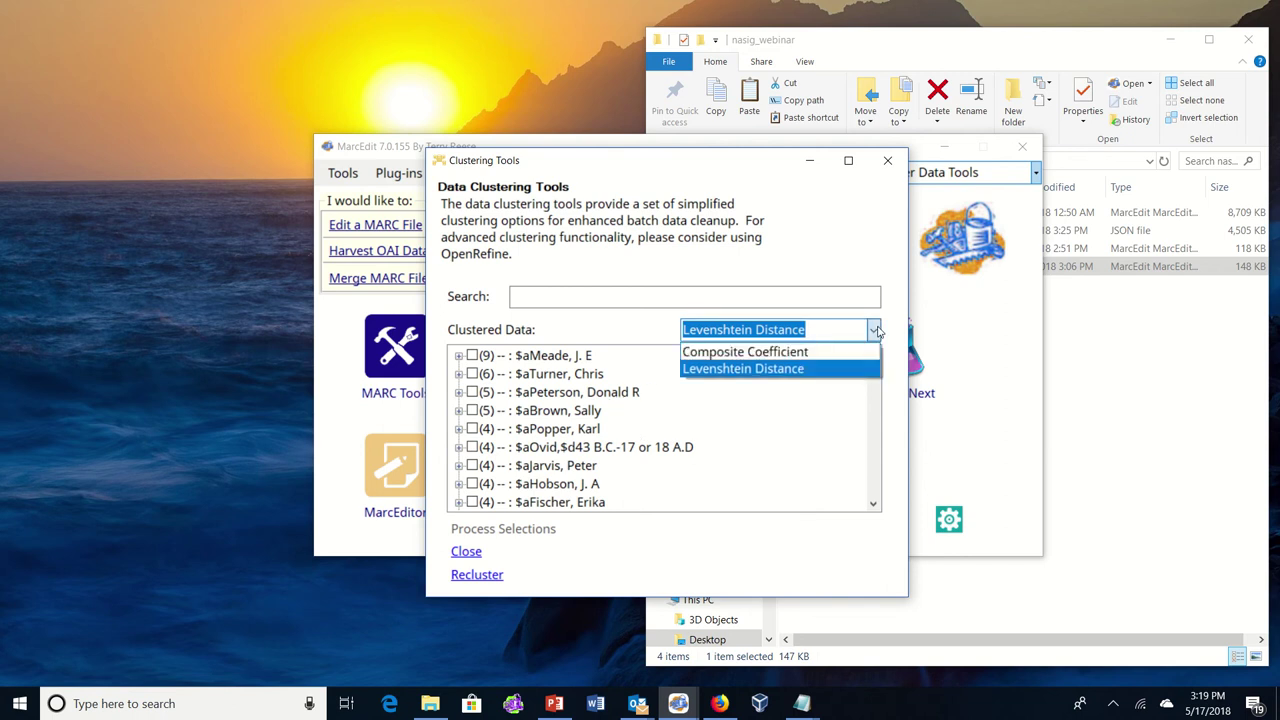
pyautogui.click(631, 570)
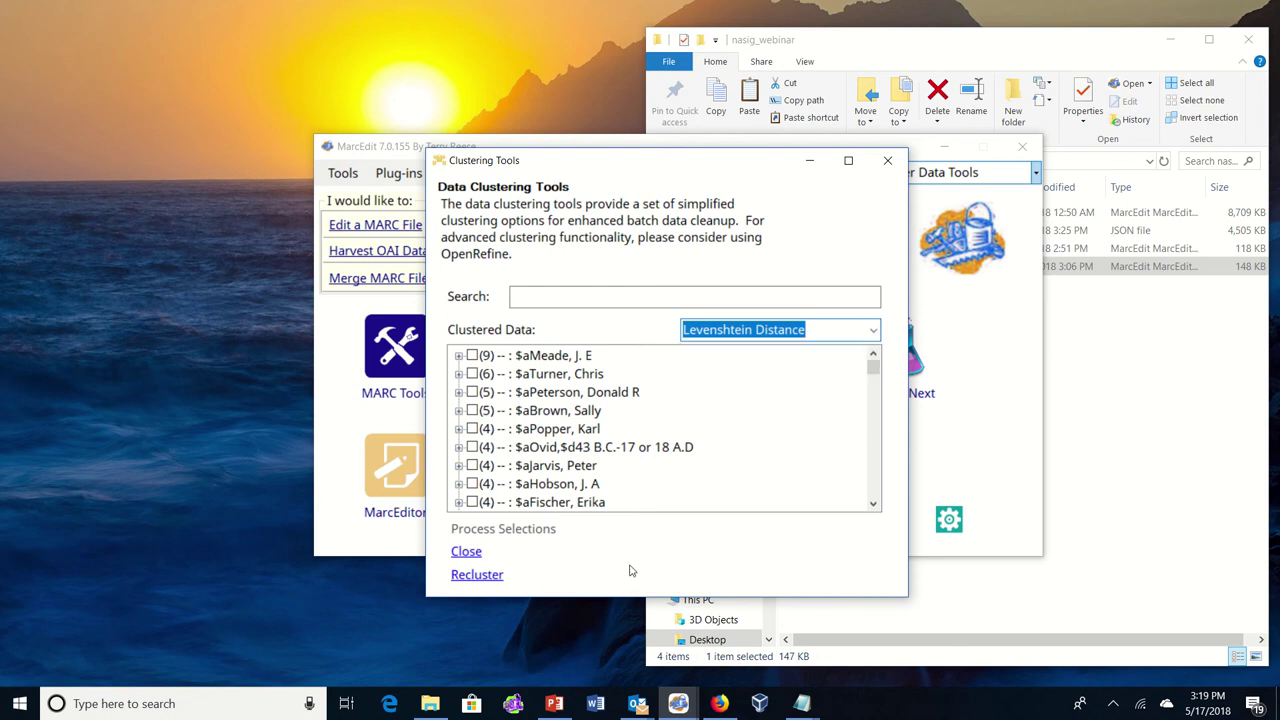
pyautogui.click(459, 356)
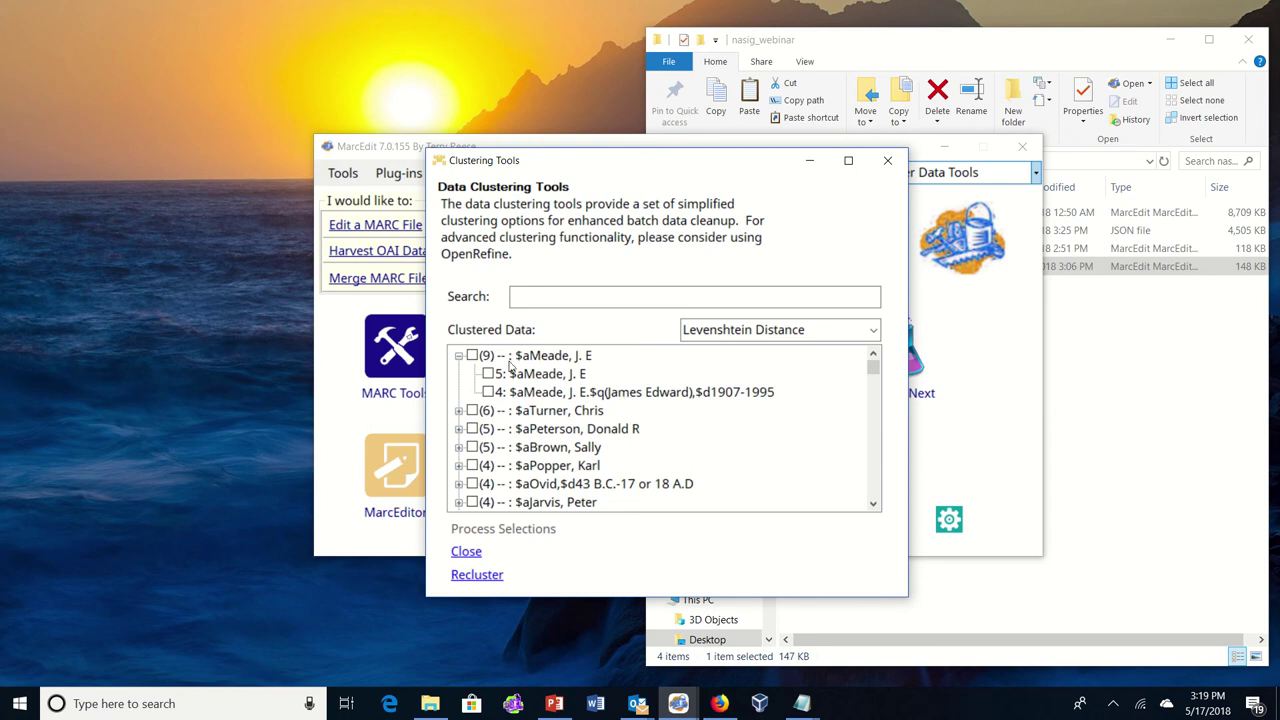
# - Queue the Meade and Turner clusters to update to their fuller dated headings
pyautogui.click(488, 374)
pyautogui.click(472, 356)
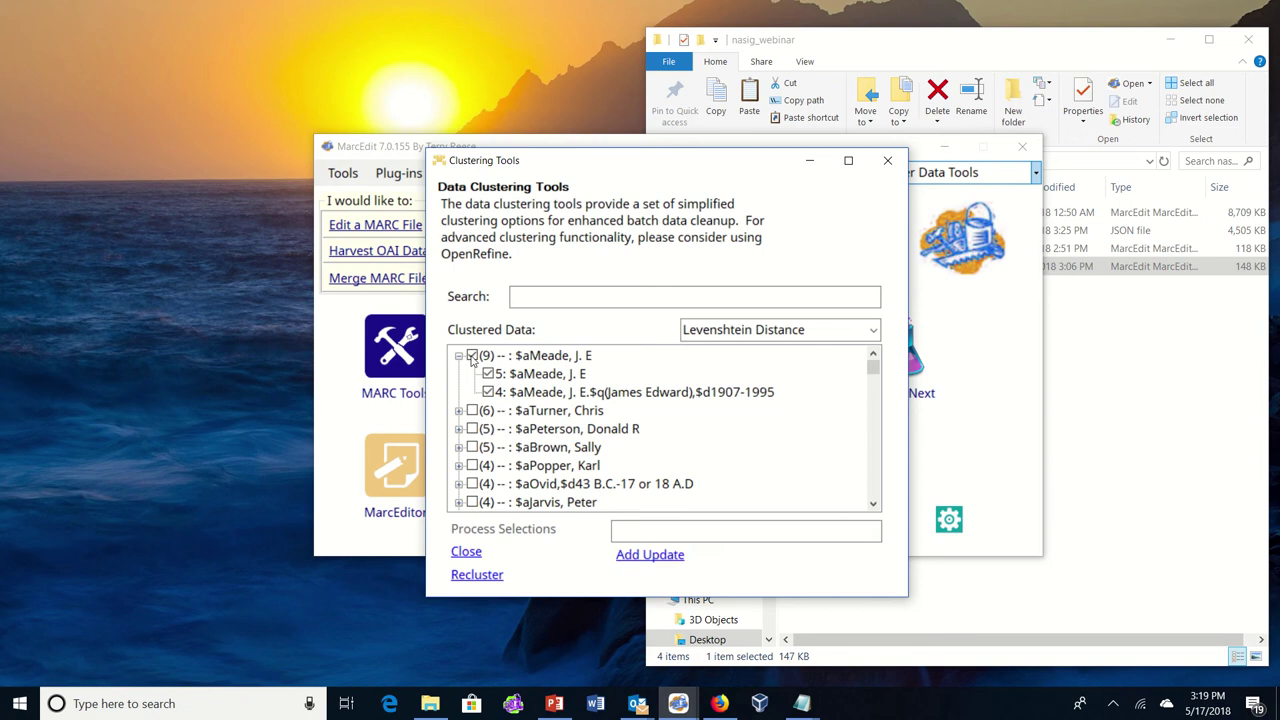
pyautogui.click(545, 396)
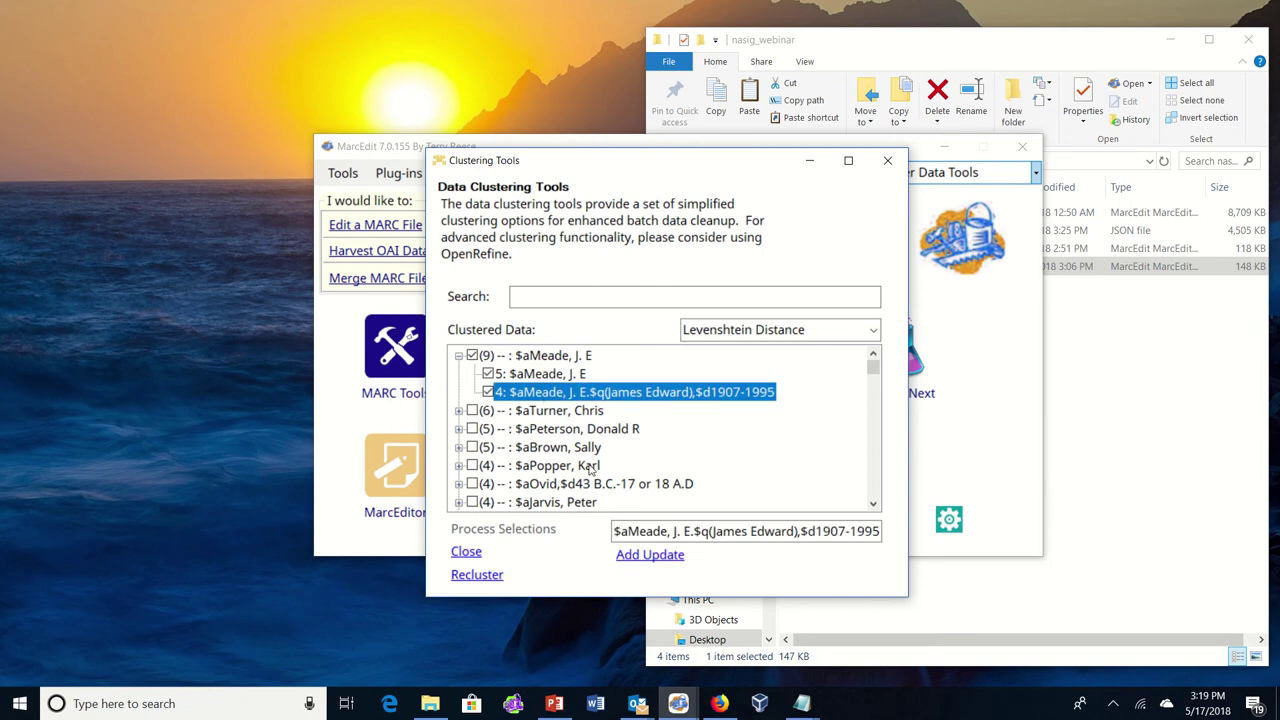
pyautogui.click(645, 557)
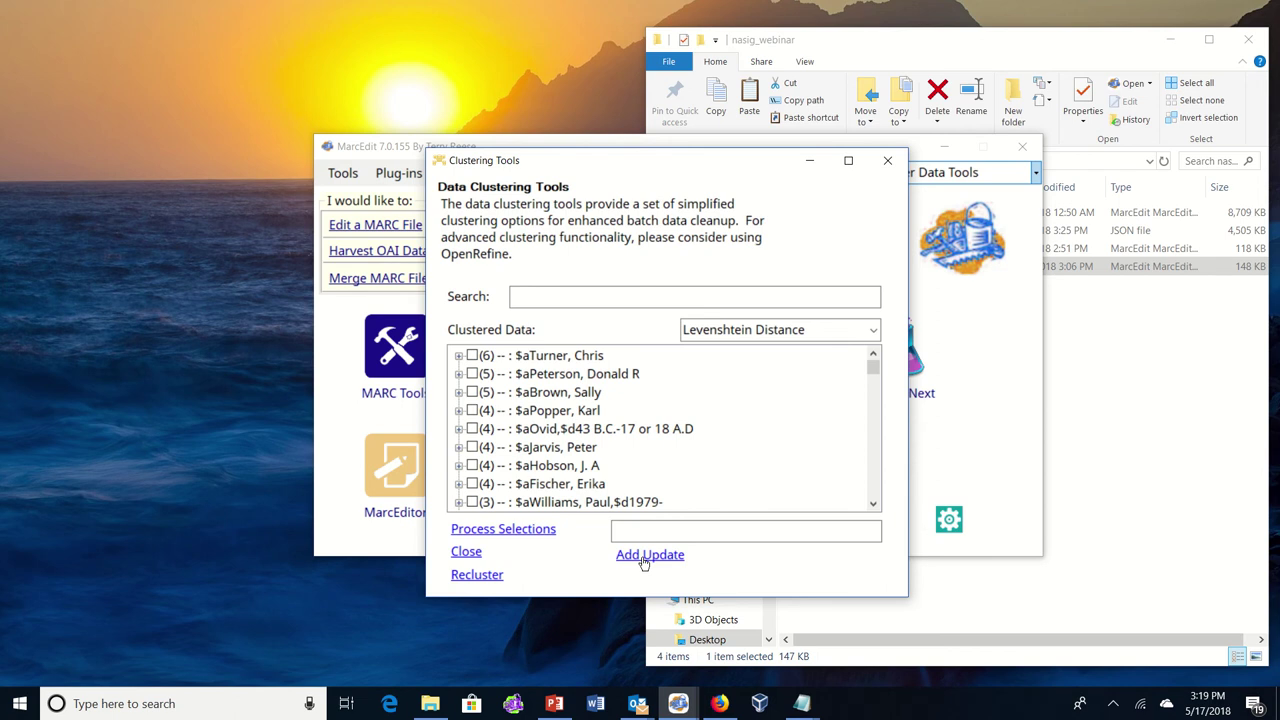
pyautogui.click(459, 357)
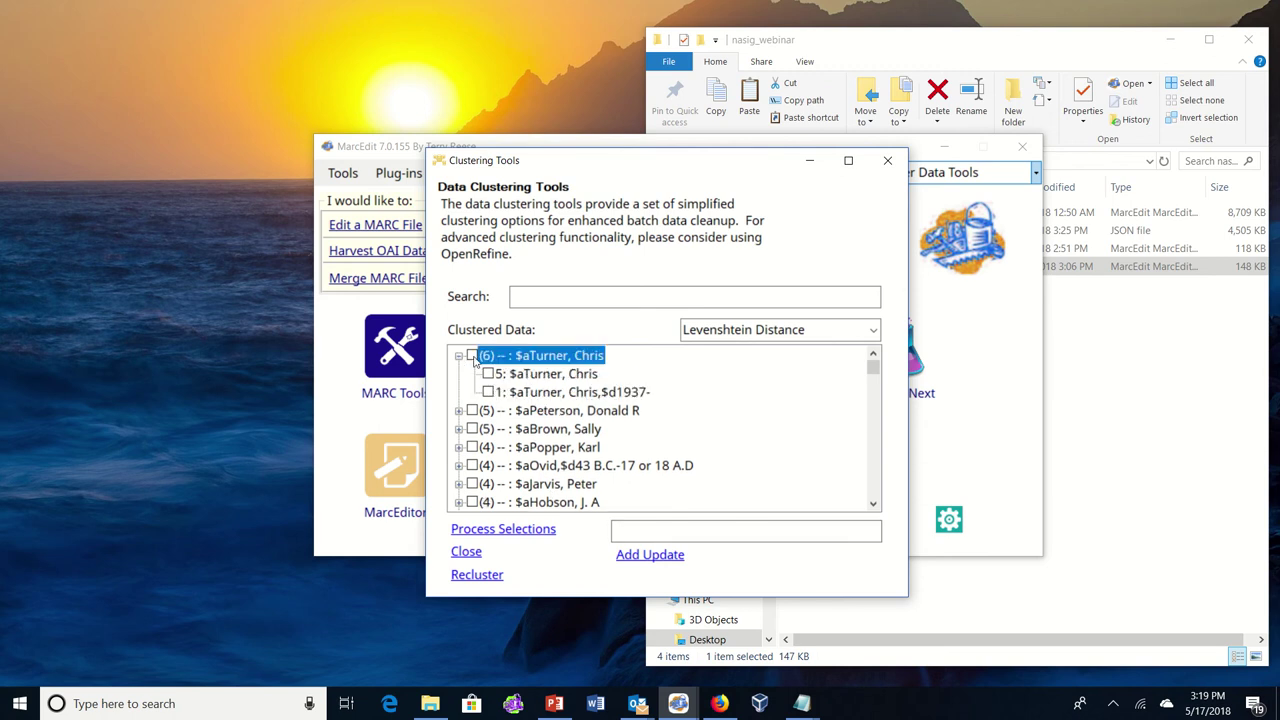
pyautogui.click(548, 394)
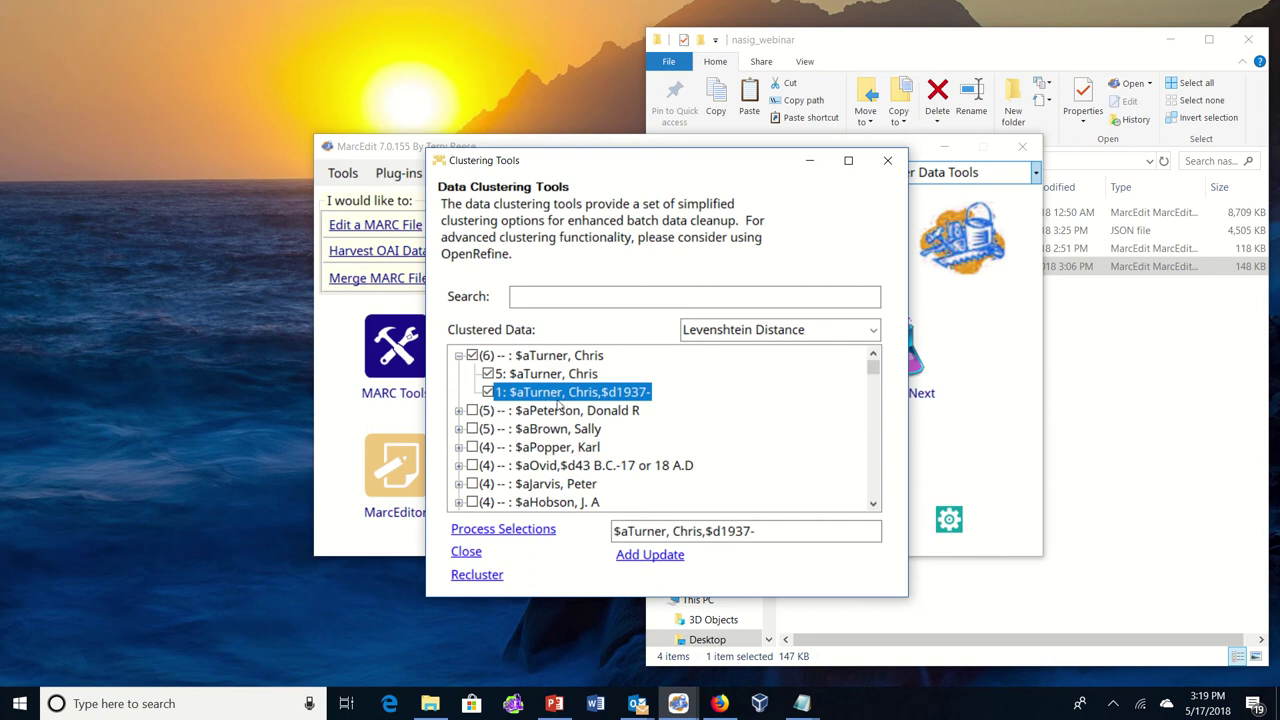
pyautogui.click(648, 557)
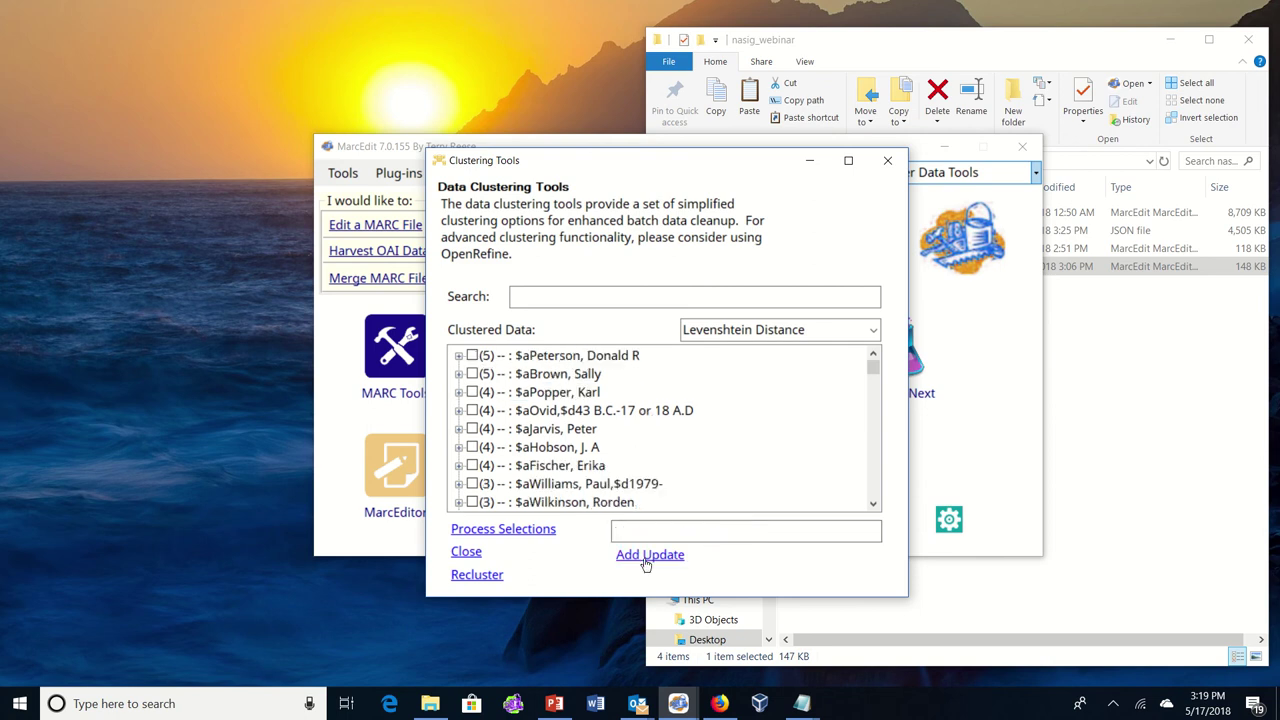
# - Queue the Peterson cluster to its fuller dated heading and pick the dated Brown heading
pyautogui.click(459, 358)
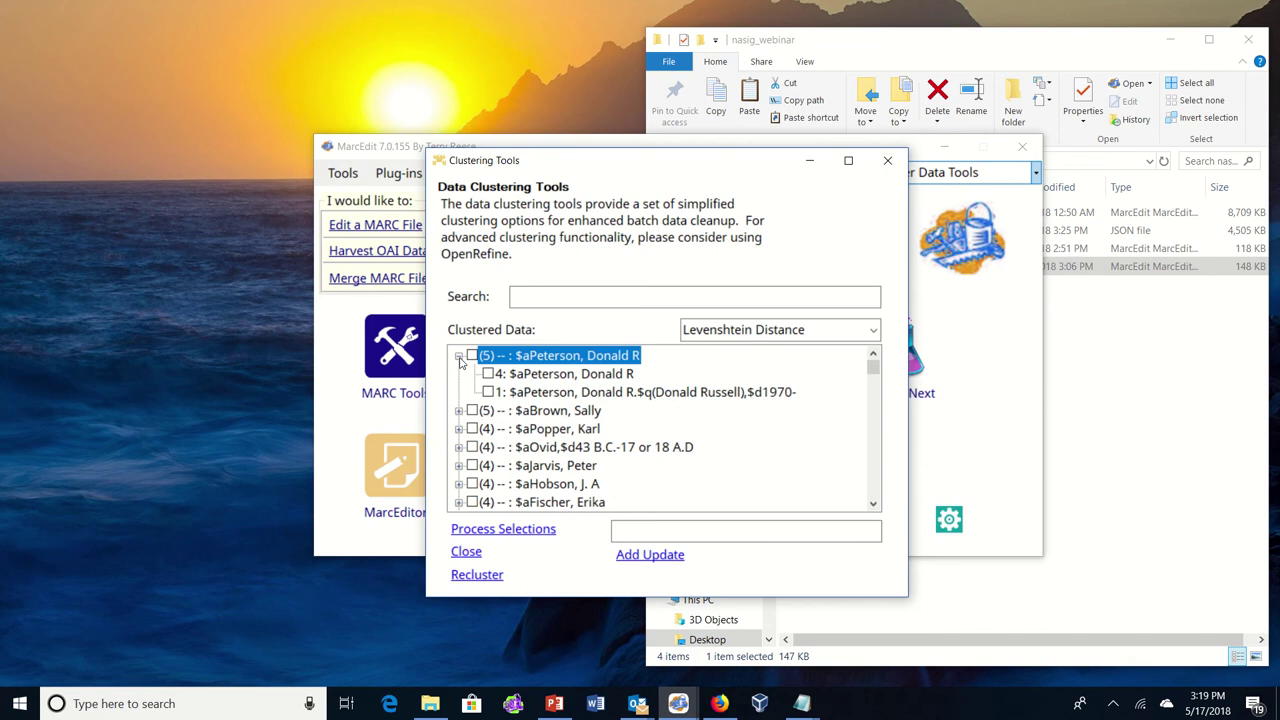
pyautogui.click(472, 357)
pyautogui.click(527, 395)
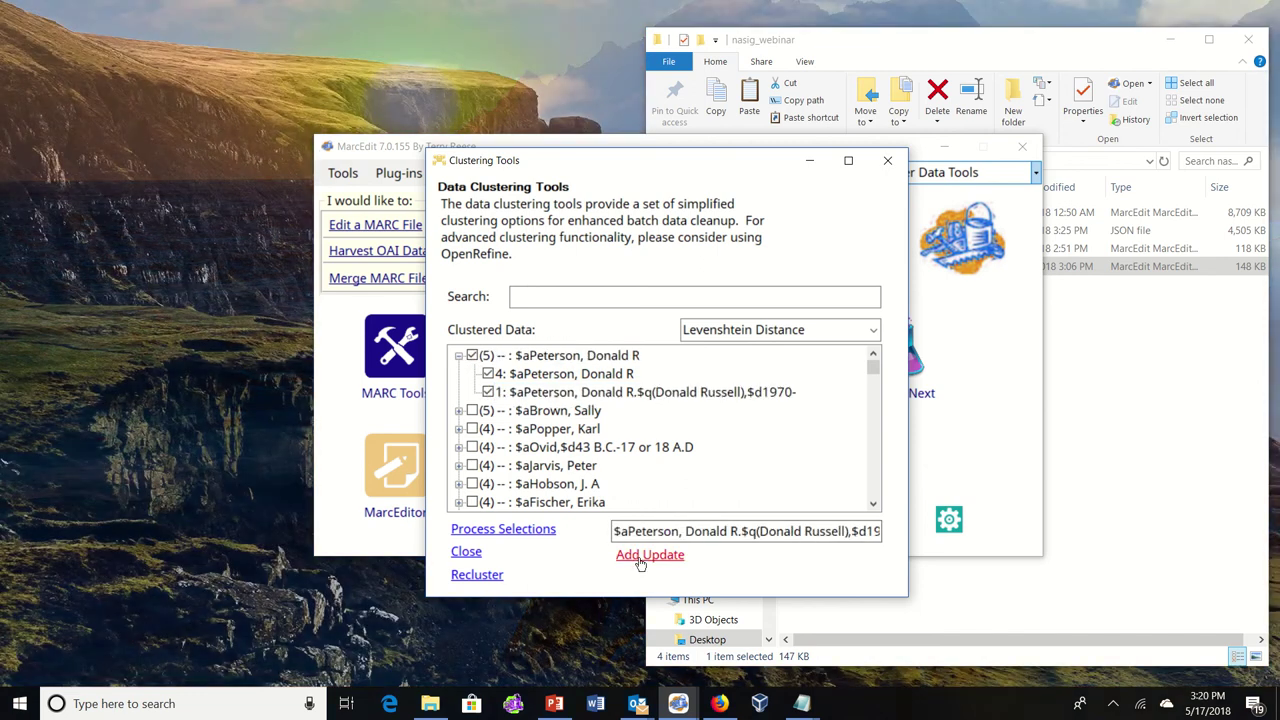
pyautogui.click(636, 557)
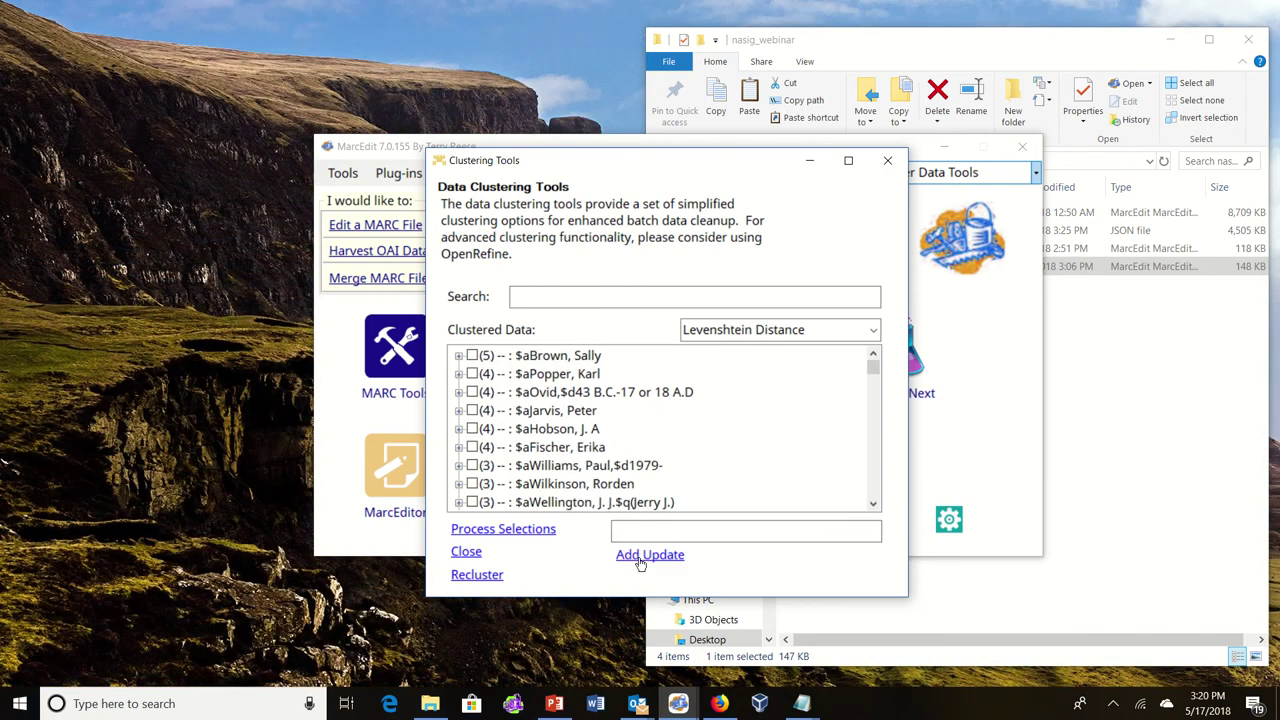
pyautogui.click(459, 357)
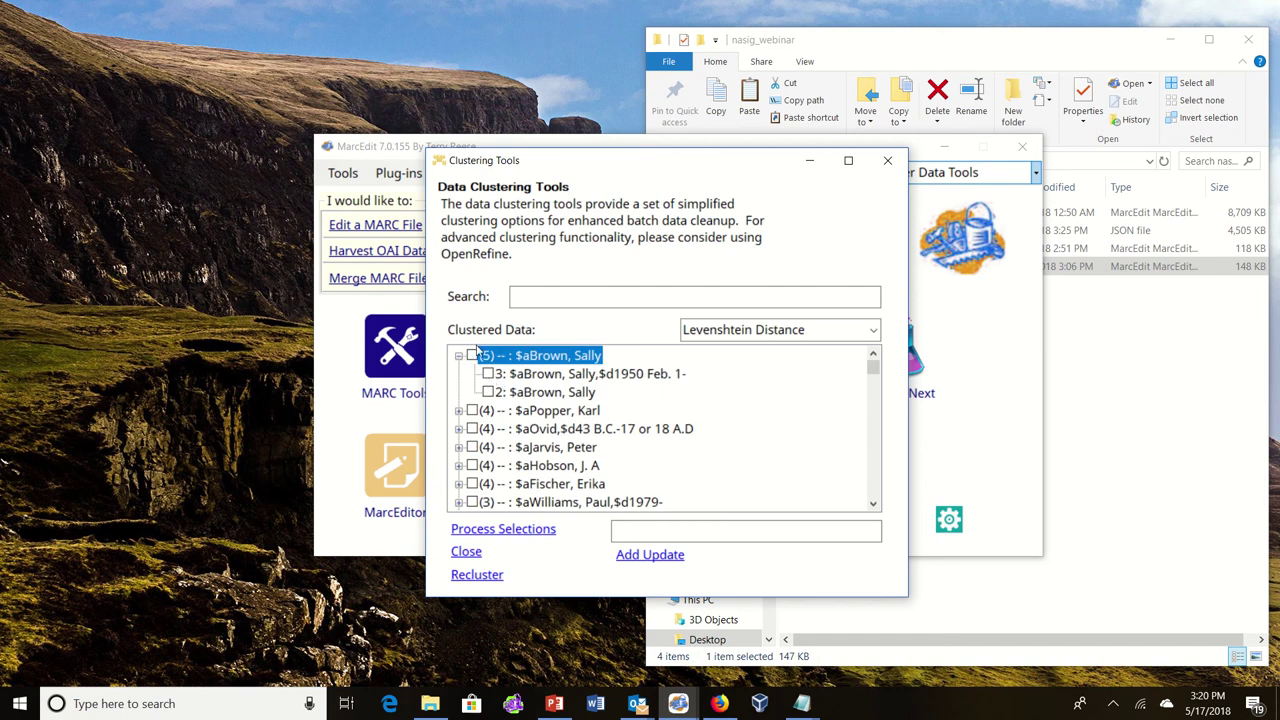
pyautogui.click(525, 374)
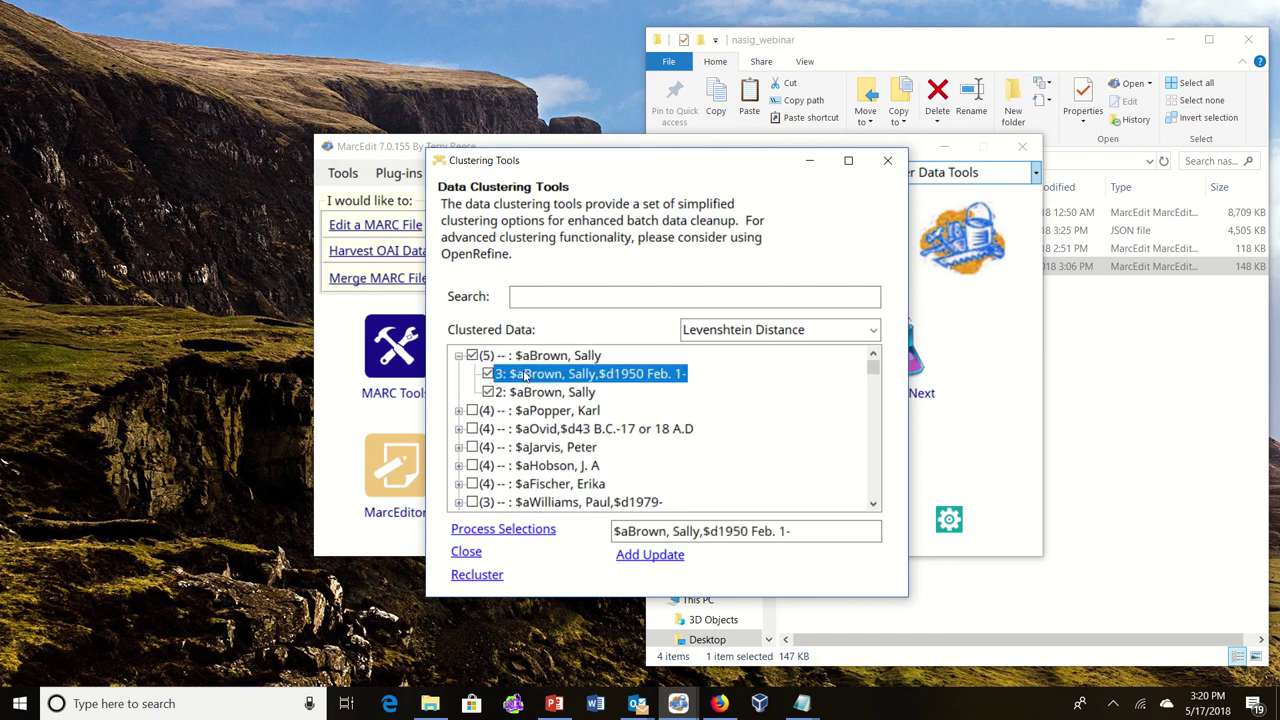
pyautogui.click(629, 553)
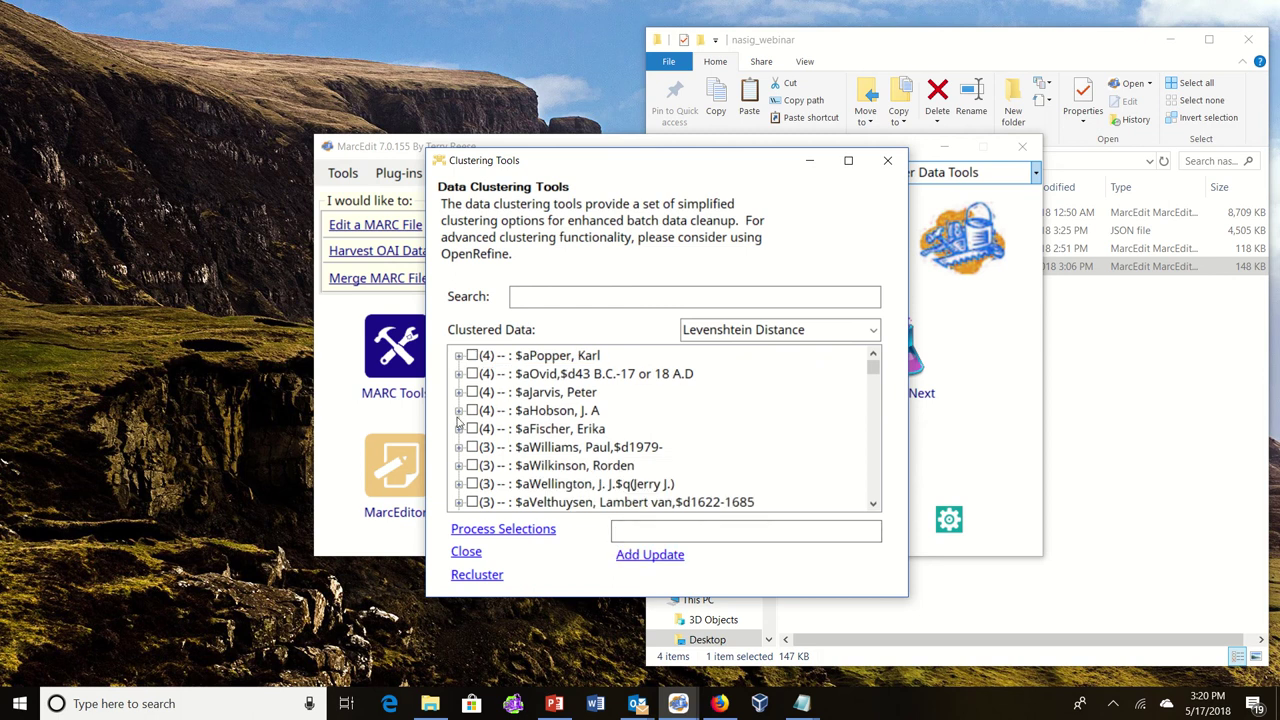
# - Queue the Hobson, J. A cluster to update to the $q(John Atkinson),$d1858-1940 heading
pyautogui.click(458, 411)
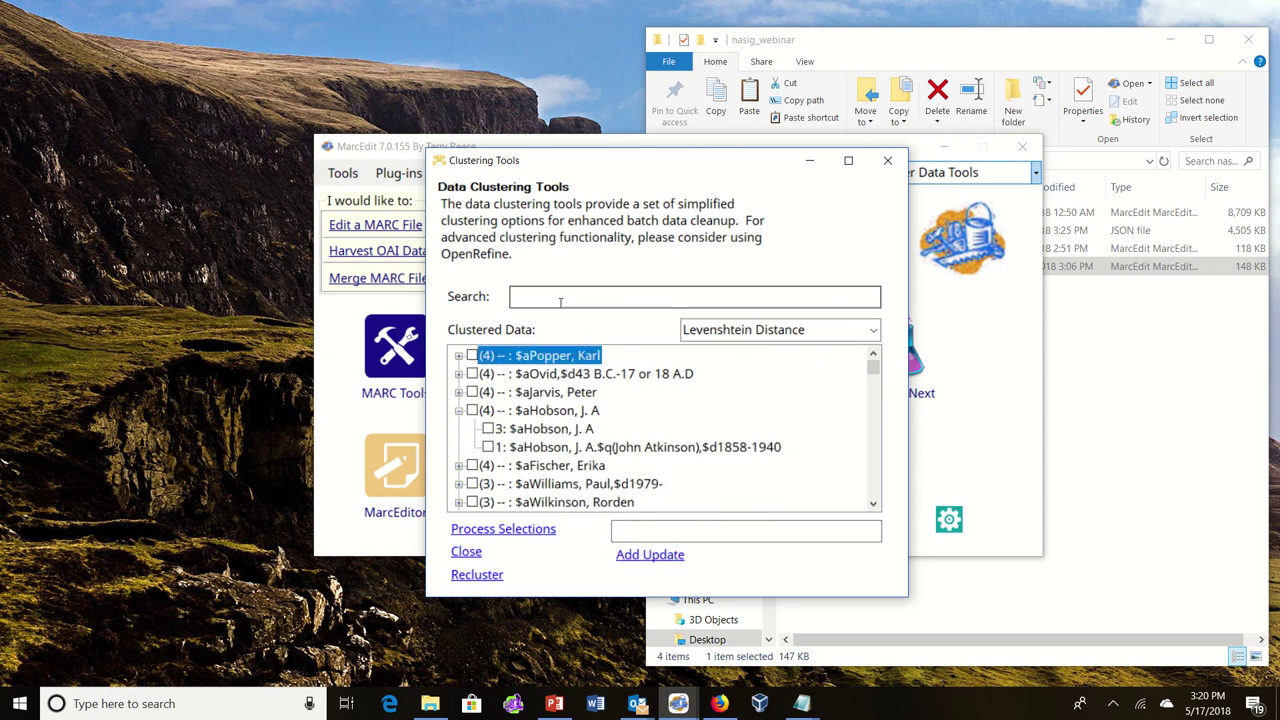
pyautogui.click(472, 411)
pyautogui.click(541, 447)
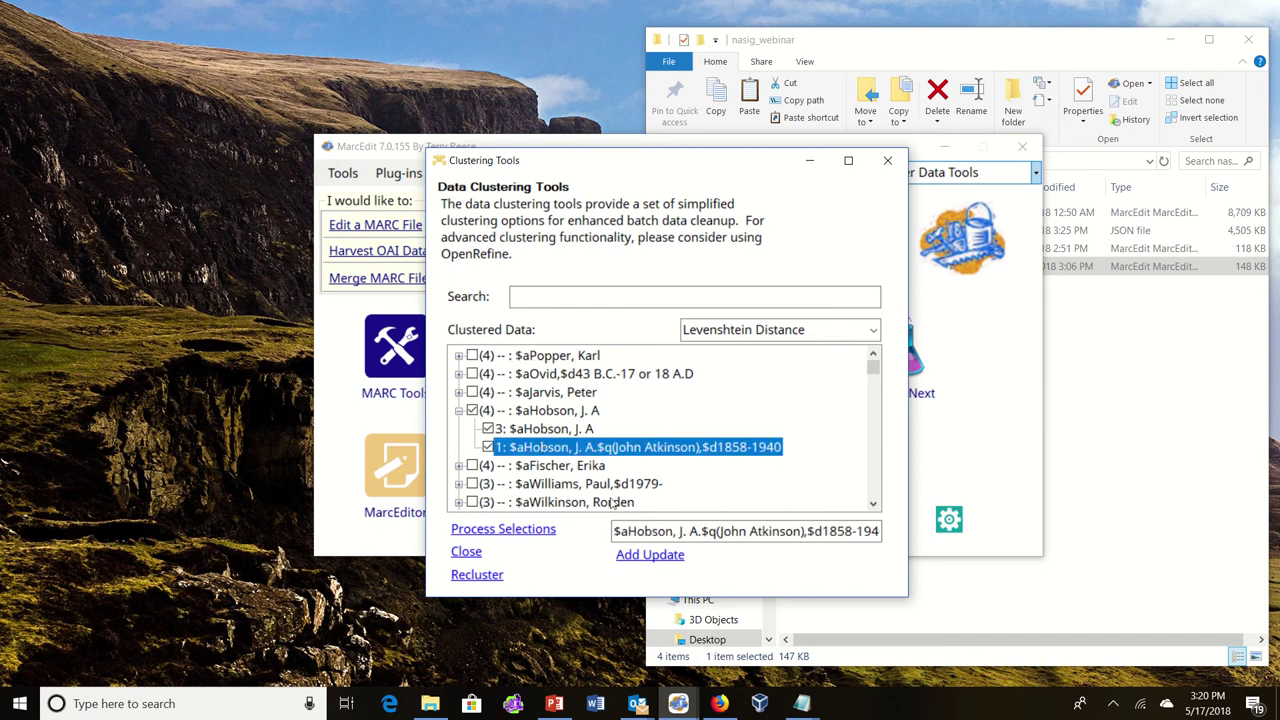
pyautogui.click(652, 555)
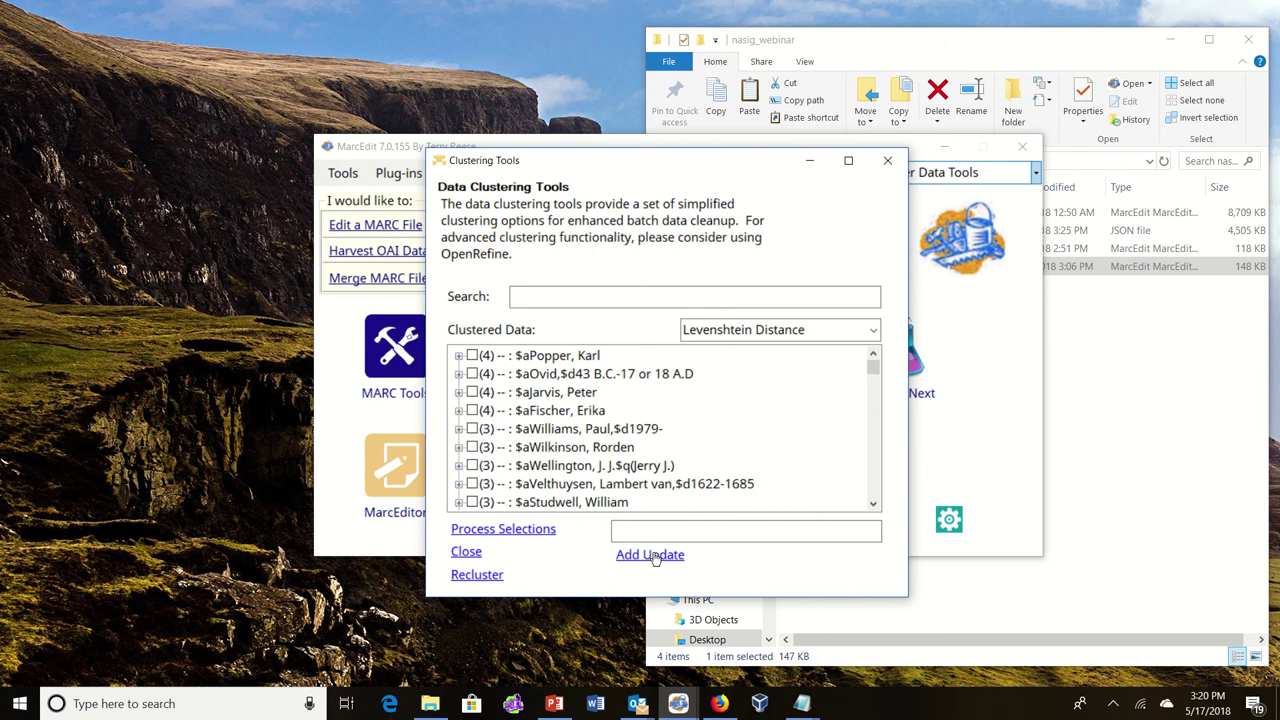
# - Process the queued selections, saving 29 changes as clustering_sample_out.mrk
pyautogui.click(530, 530)
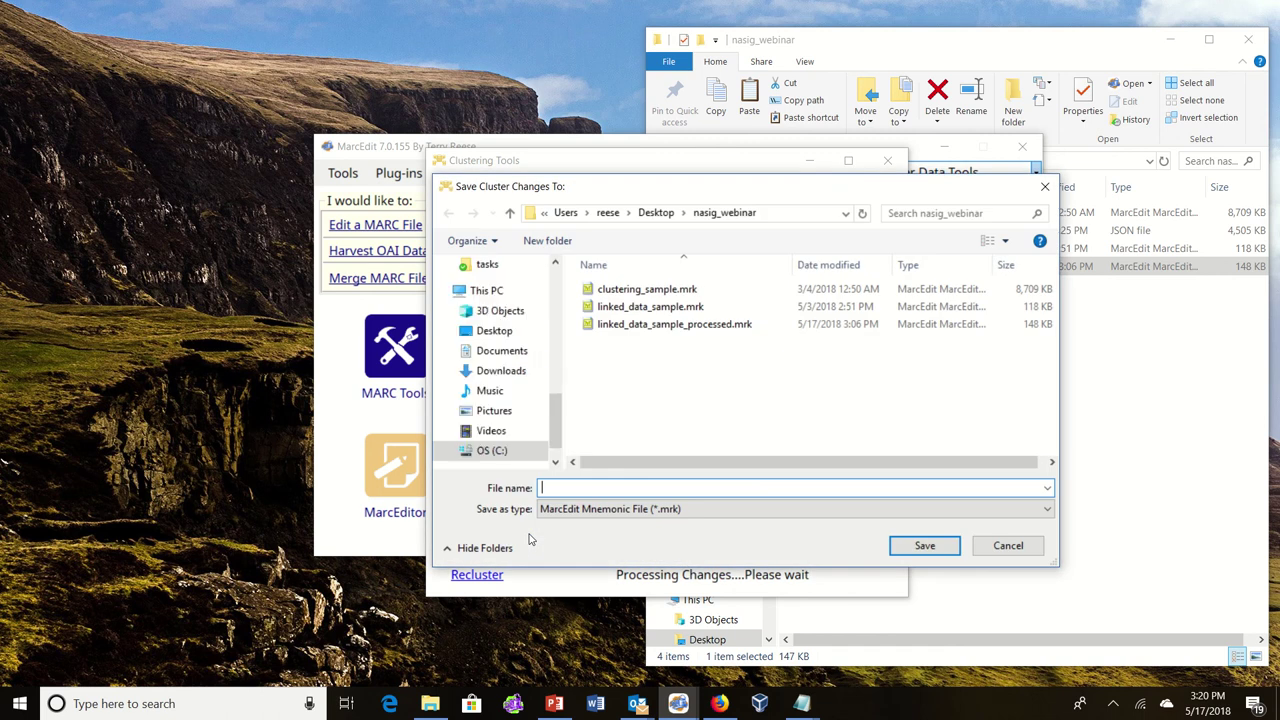
pyautogui.write('clustering')
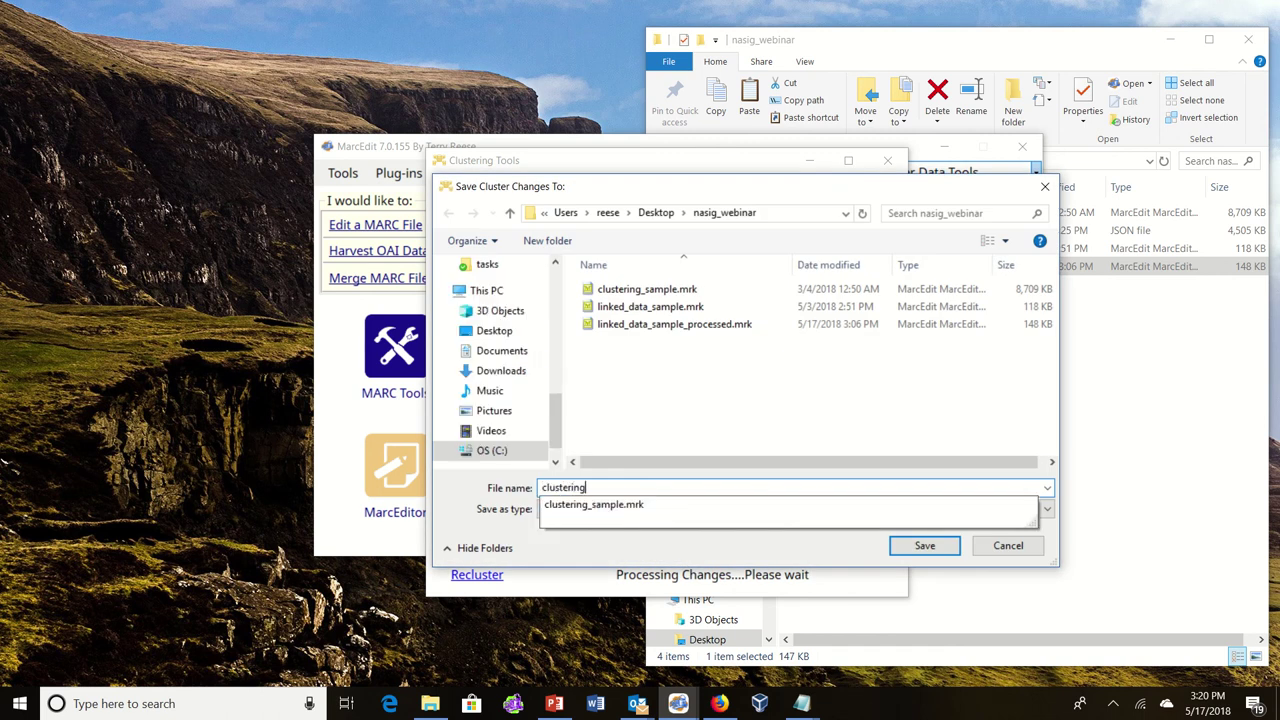
pyautogui.write('_sample_out')
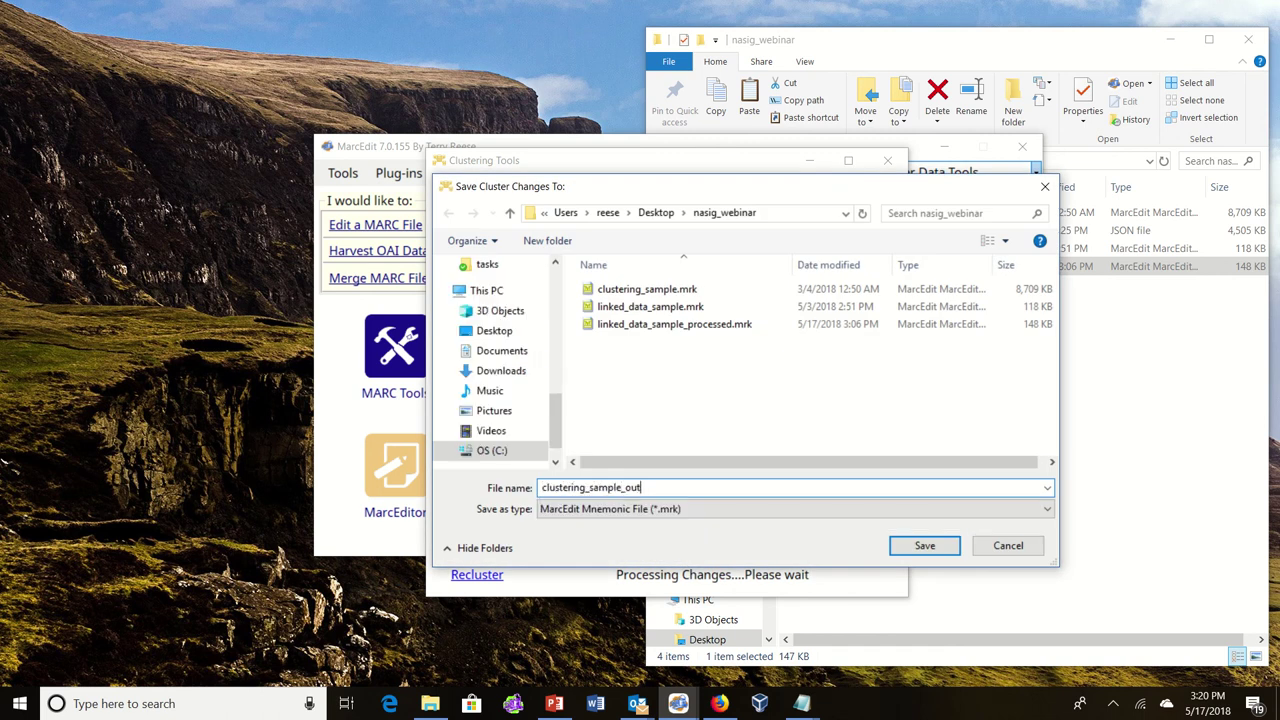
pyautogui.press('Return')
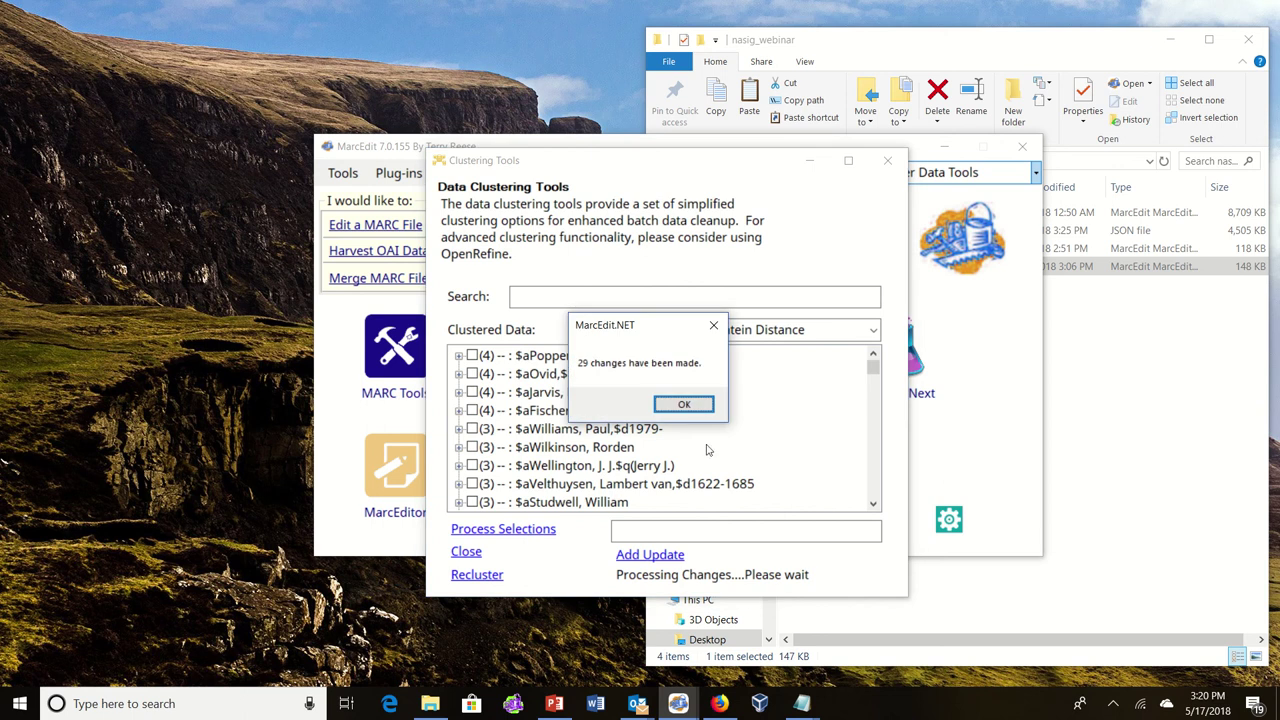
pyautogui.click(698, 407)
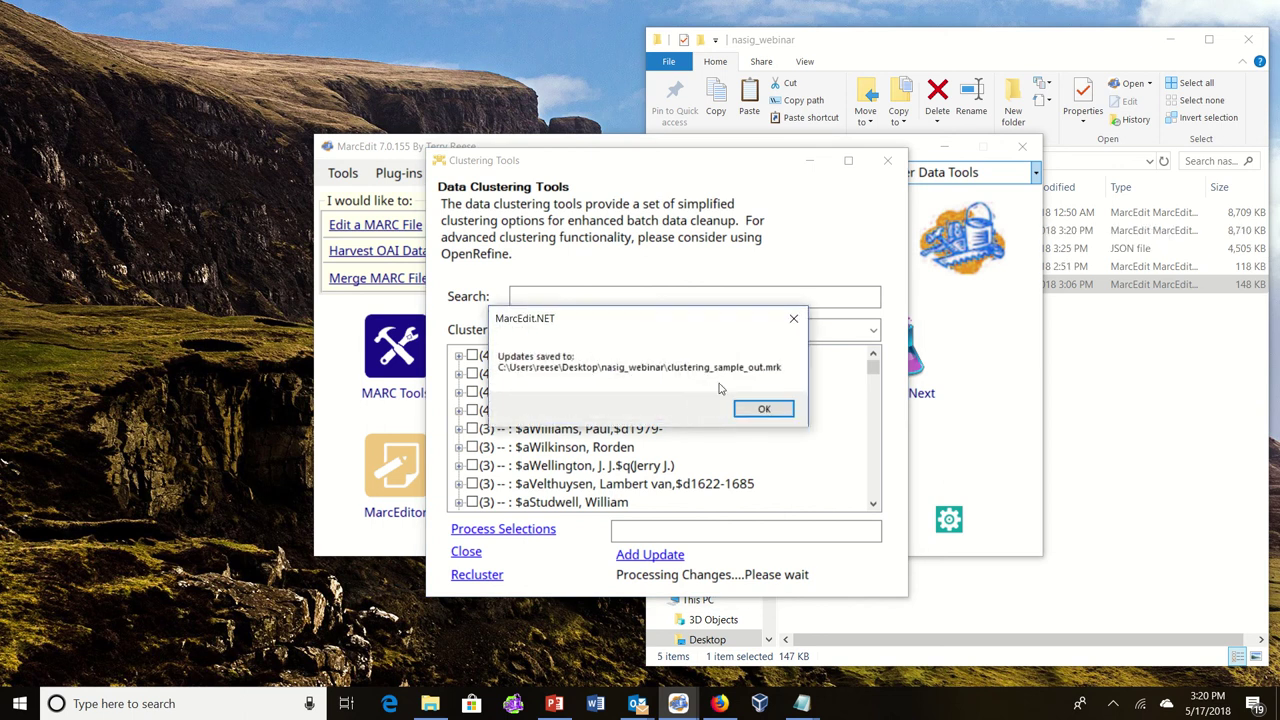
pyautogui.click(760, 409)
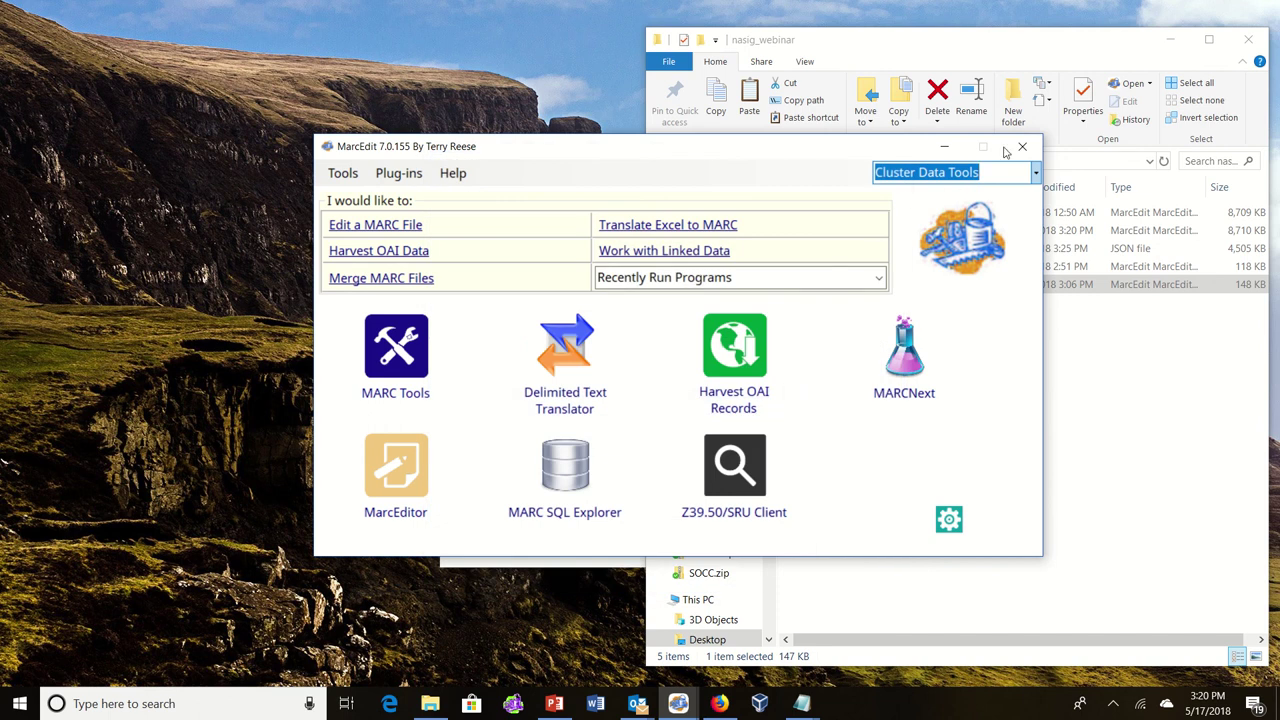
pyautogui.click(944, 146)
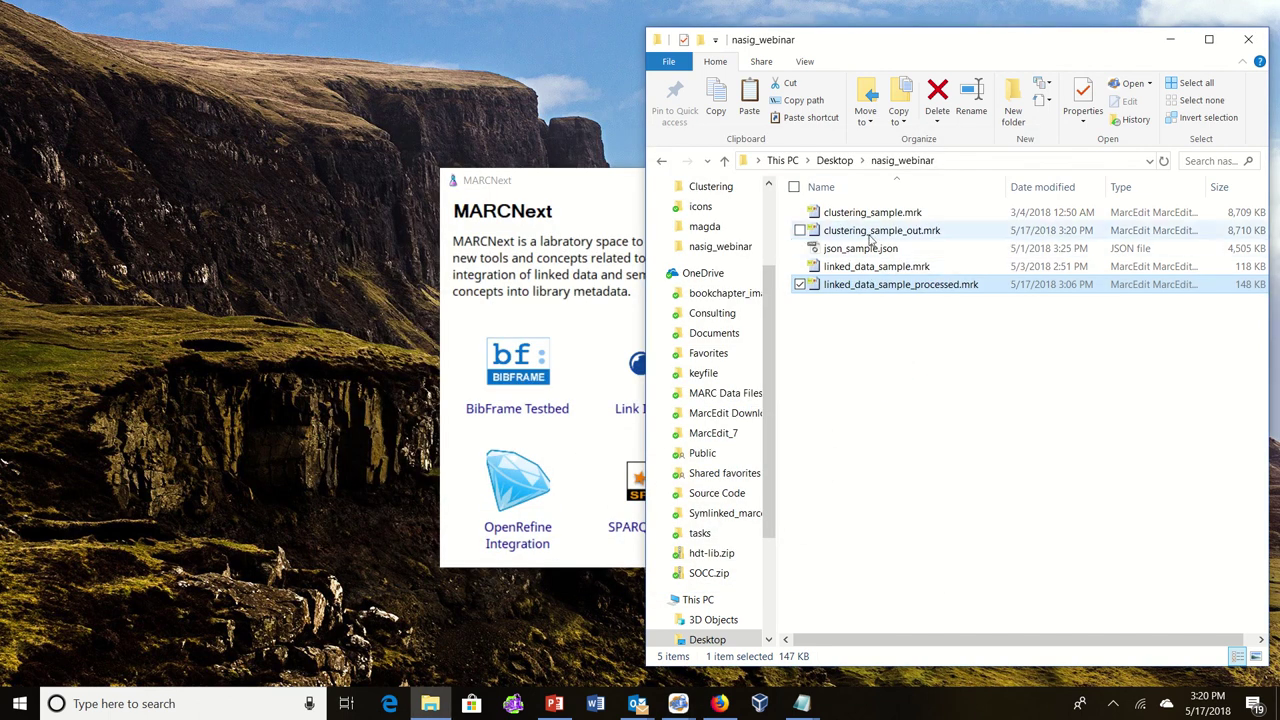
pyautogui.click(872, 232)
pyautogui.doubleClick(872, 232)
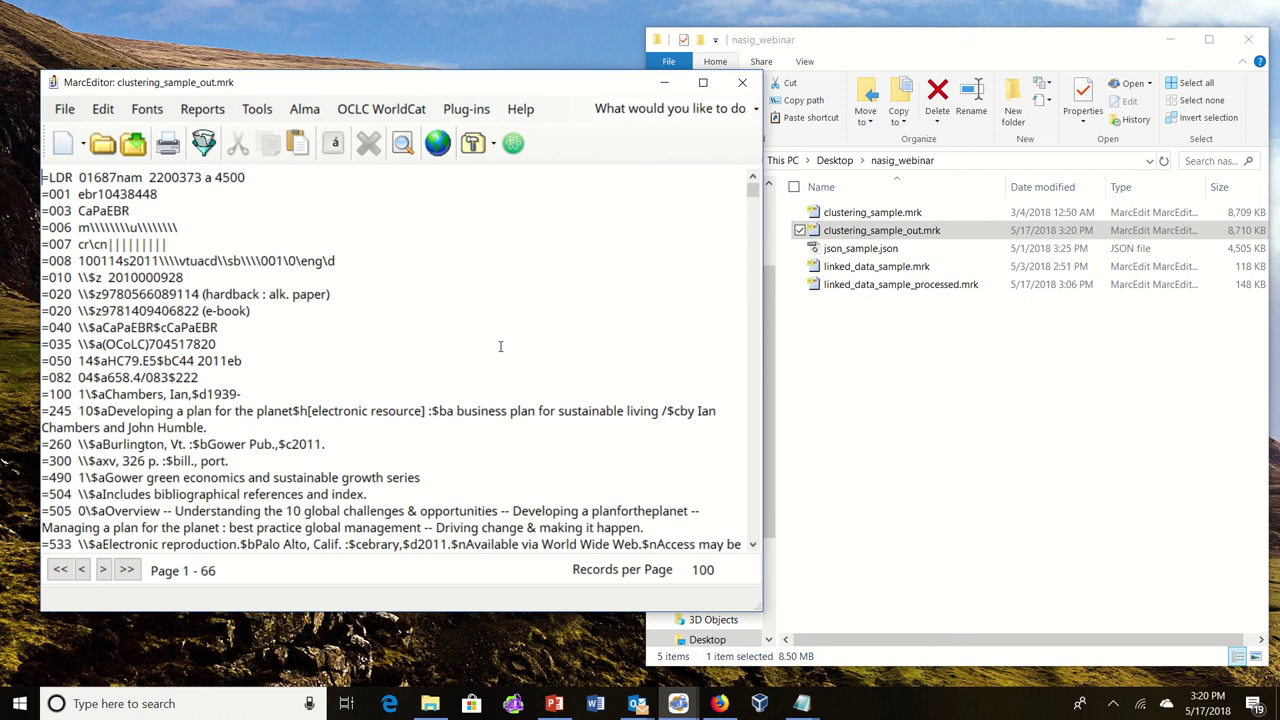
pyautogui.scroll(-2, 500, 346)
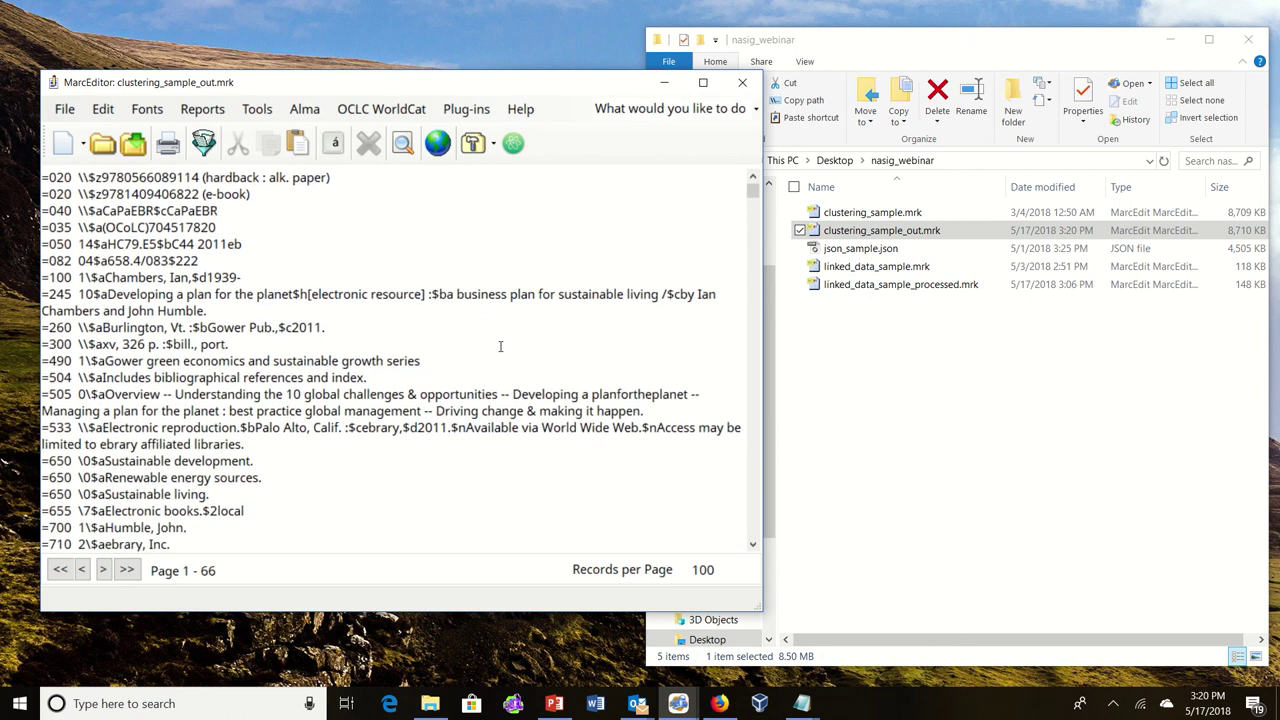
pyautogui.scroll(2, 500, 346)
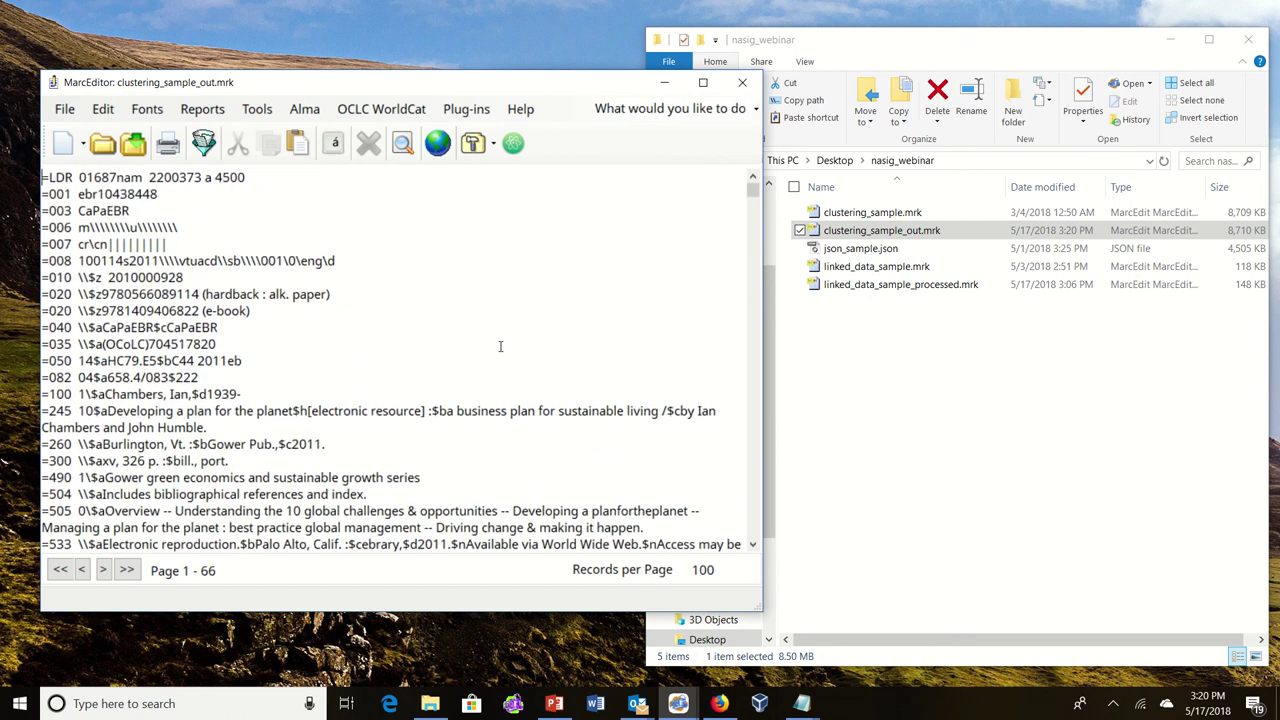
pyautogui.hotkey('ctrl', 'f')
pyautogui.write('Mead')
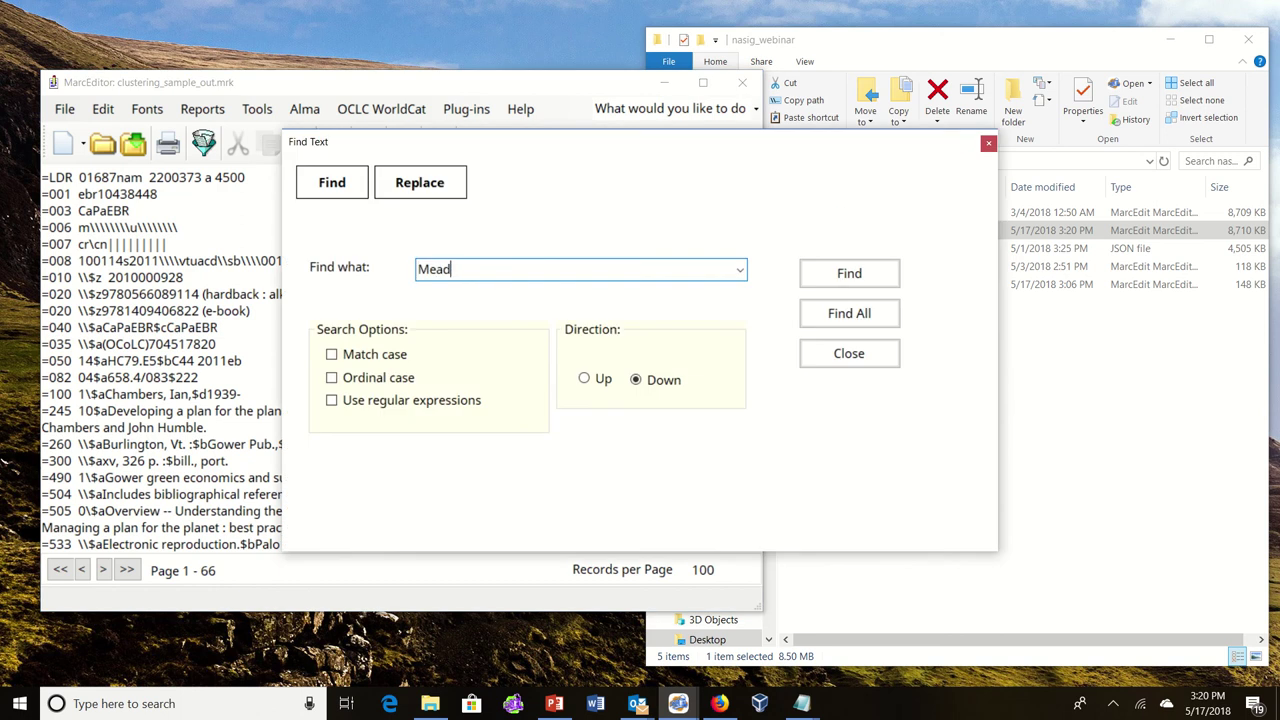
pyautogui.click(847, 319)
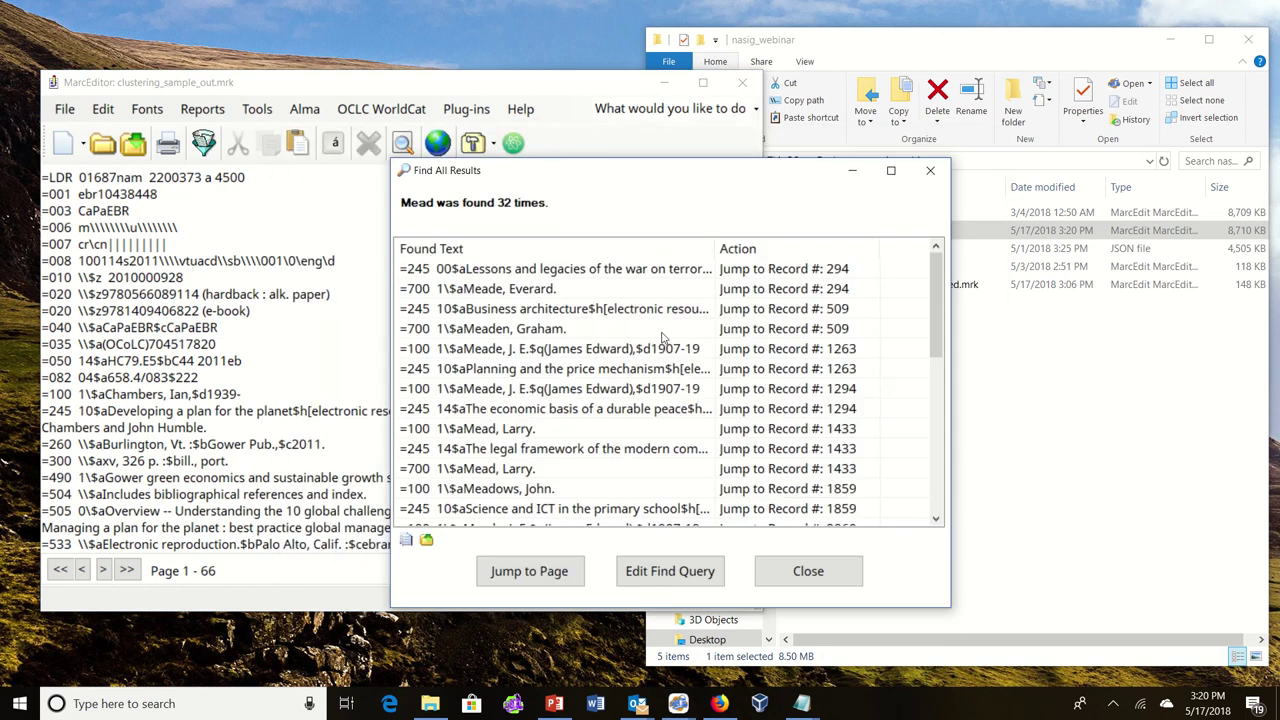
pyautogui.click(628, 350)
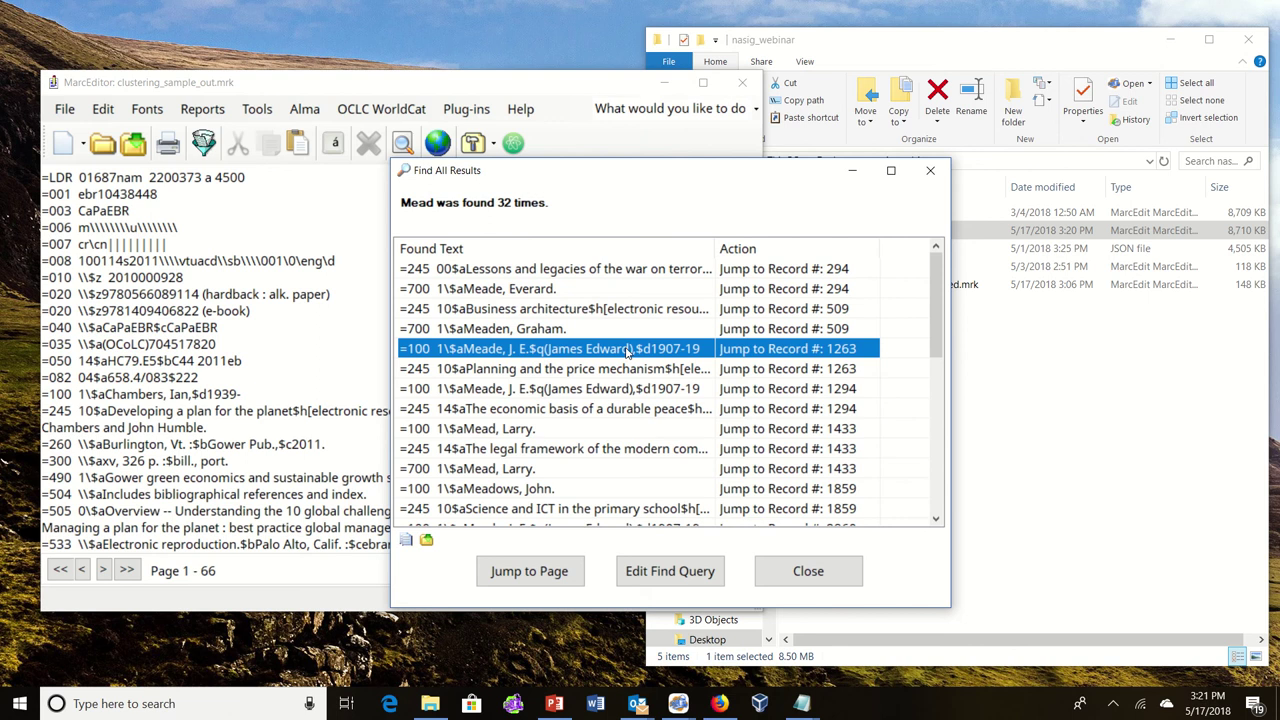
pyautogui.click(626, 390)
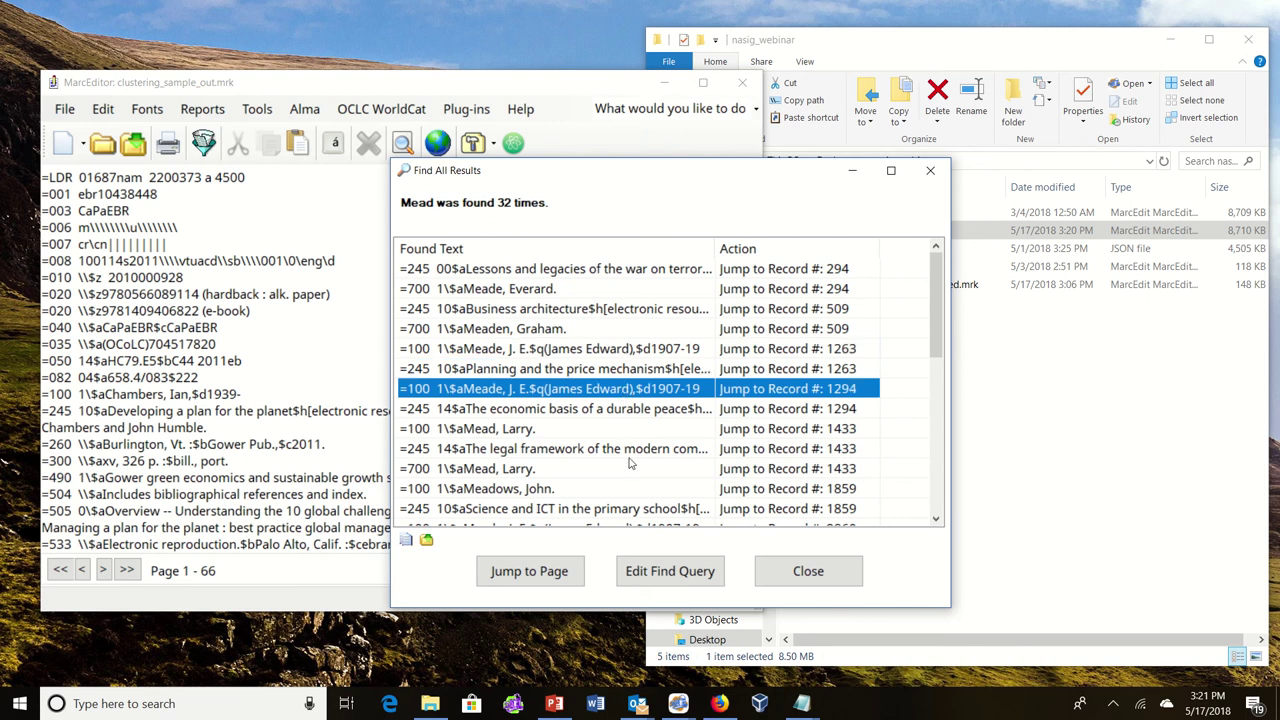
pyautogui.click(935, 519)
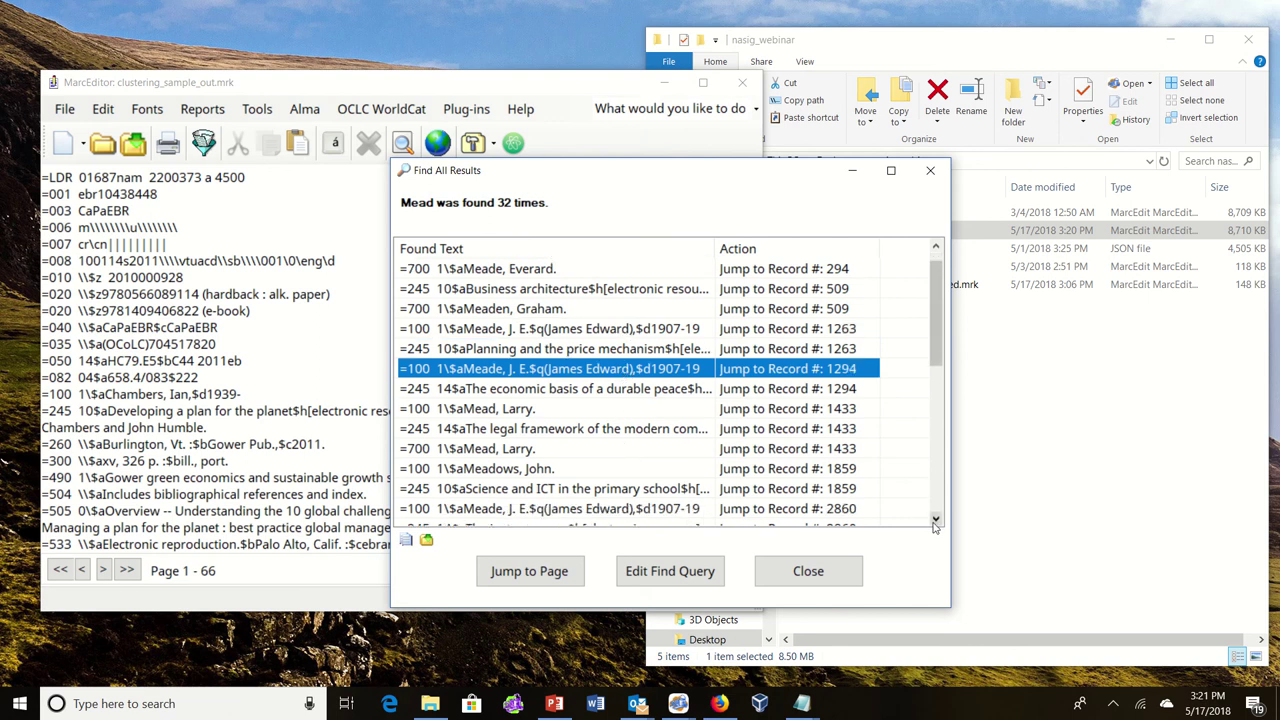
pyautogui.click(935, 519)
pyautogui.click(935, 519)
pyautogui.click(665, 468)
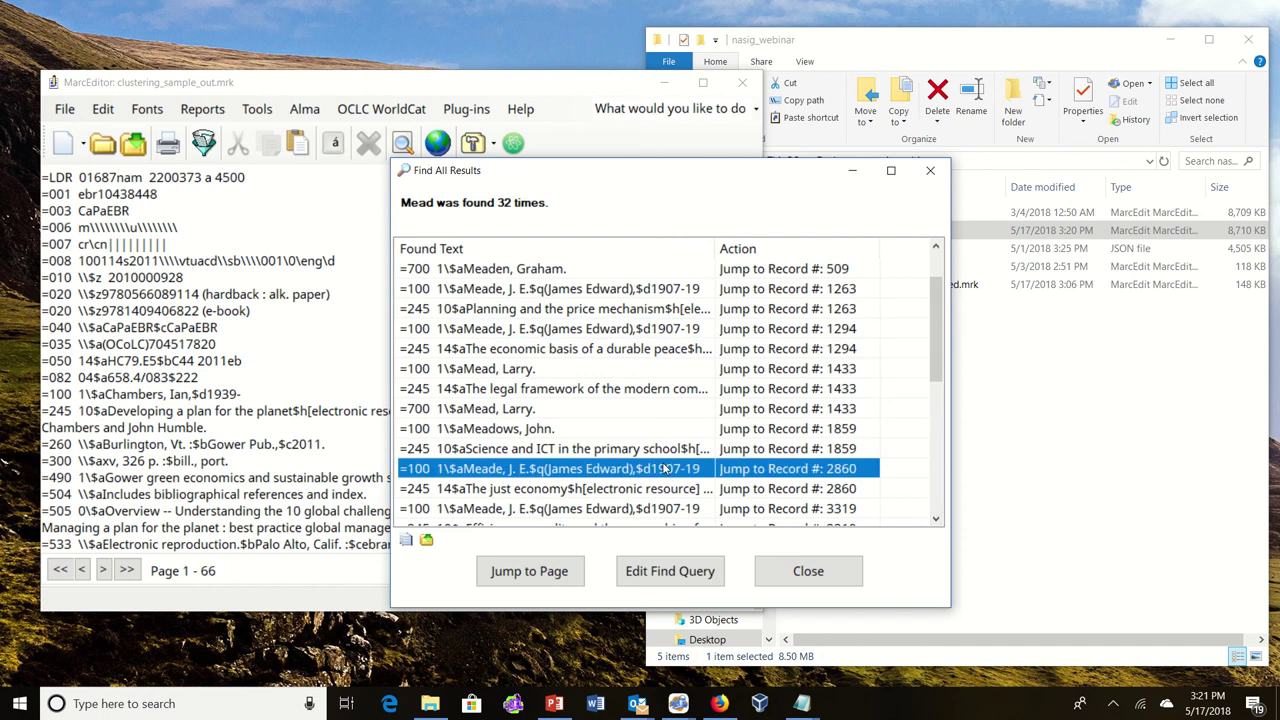
pyautogui.click(667, 512)
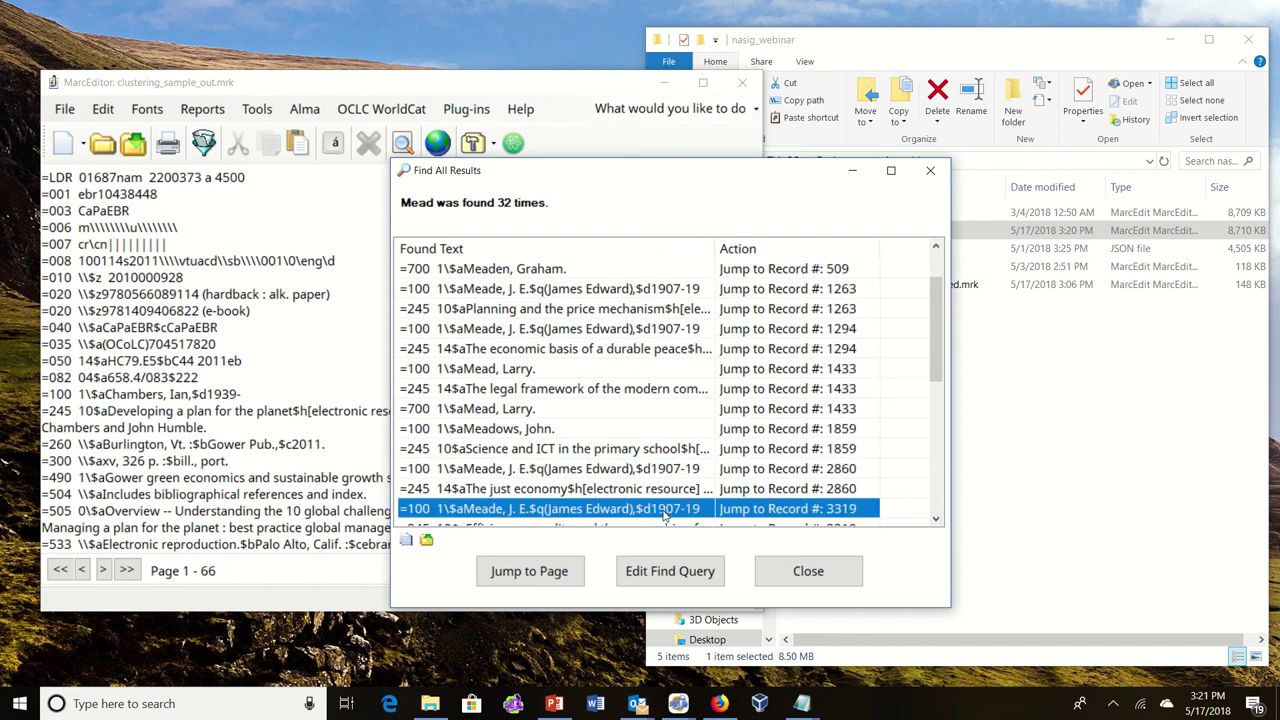
pyautogui.click(935, 519)
pyautogui.click(935, 519)
pyautogui.click(935, 519)
pyautogui.click(935, 519)
pyautogui.click(677, 428)
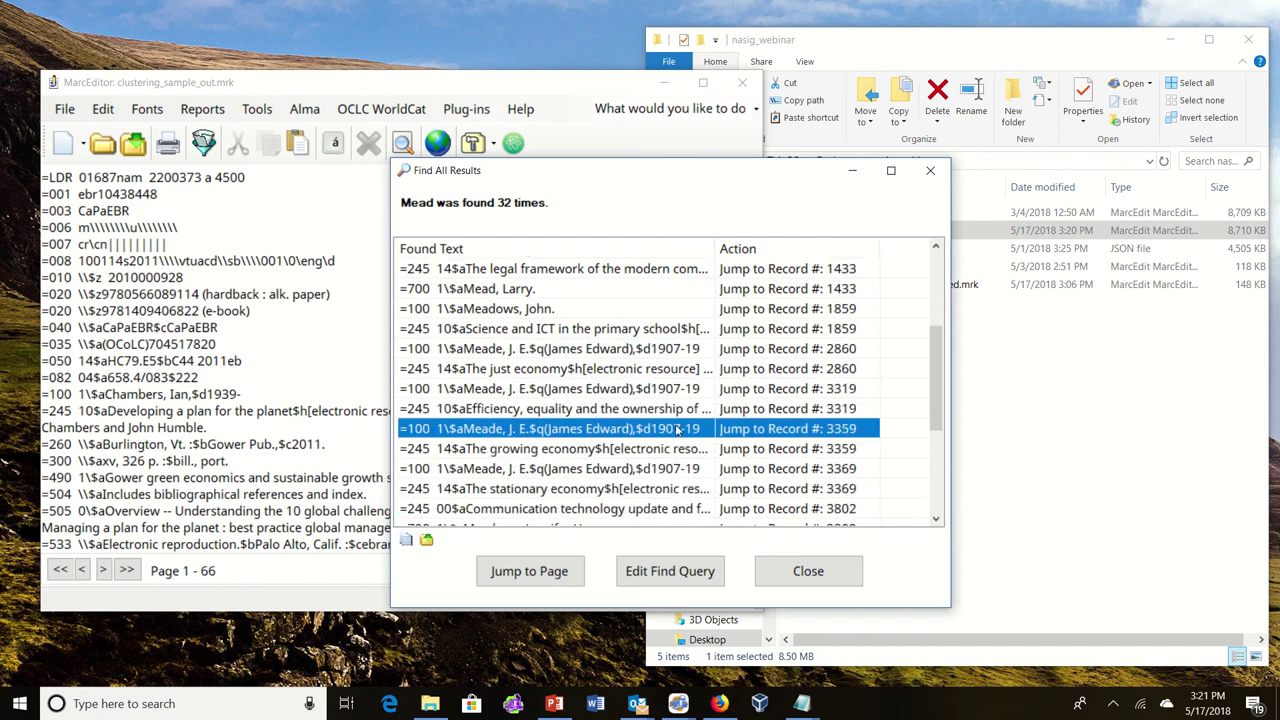
pyautogui.click(809, 572)
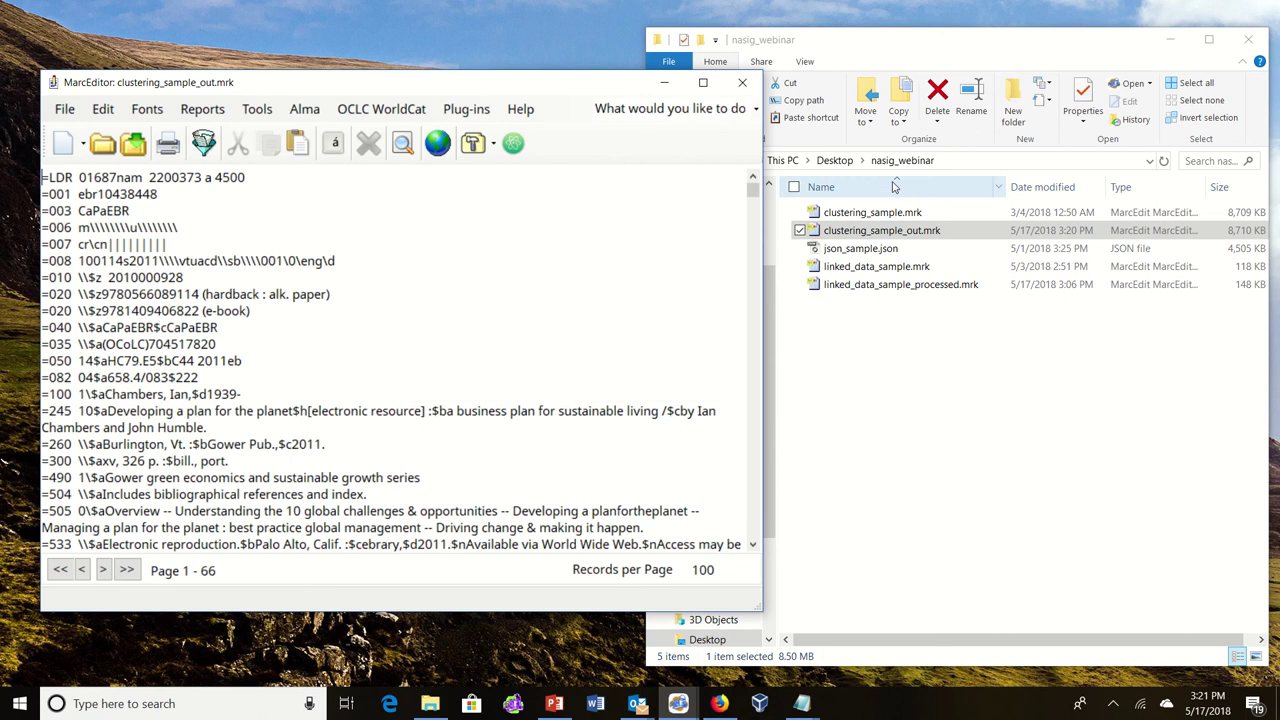
# - Close the output file's editor and the MARCNext window, returning to the main MarcEdit window
pyautogui.click(742, 84)
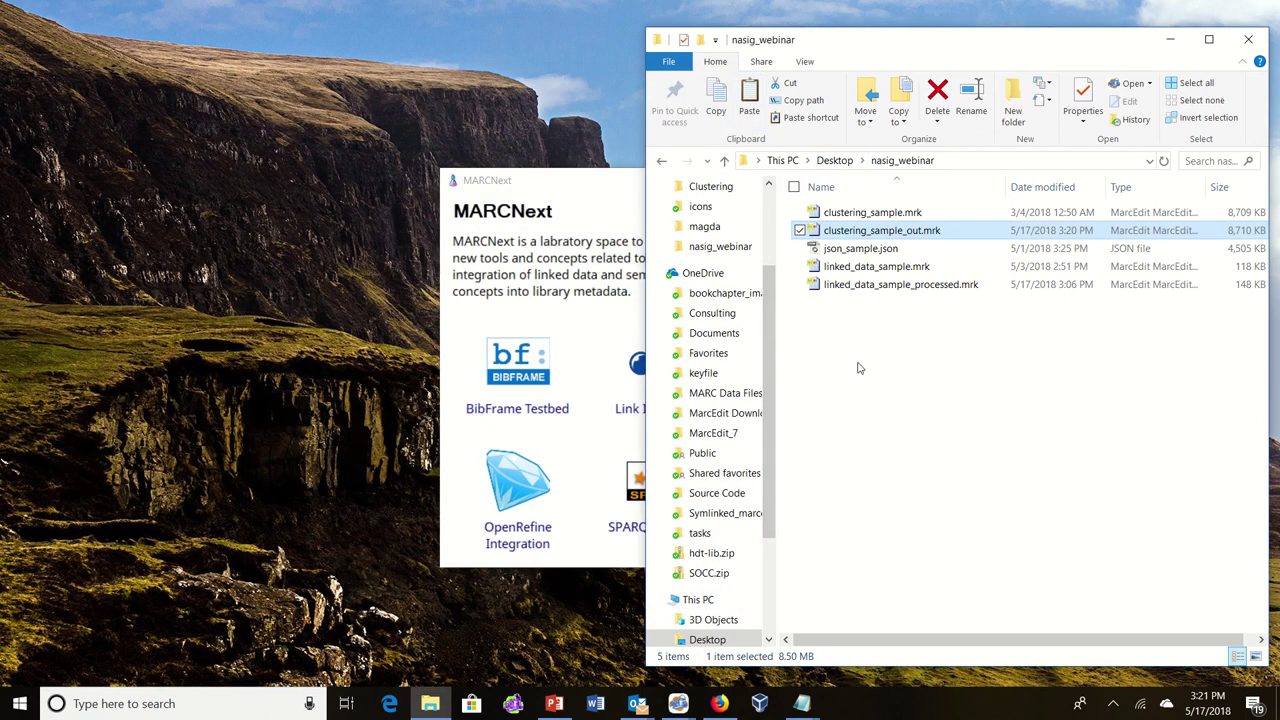
pyautogui.click(638, 278)
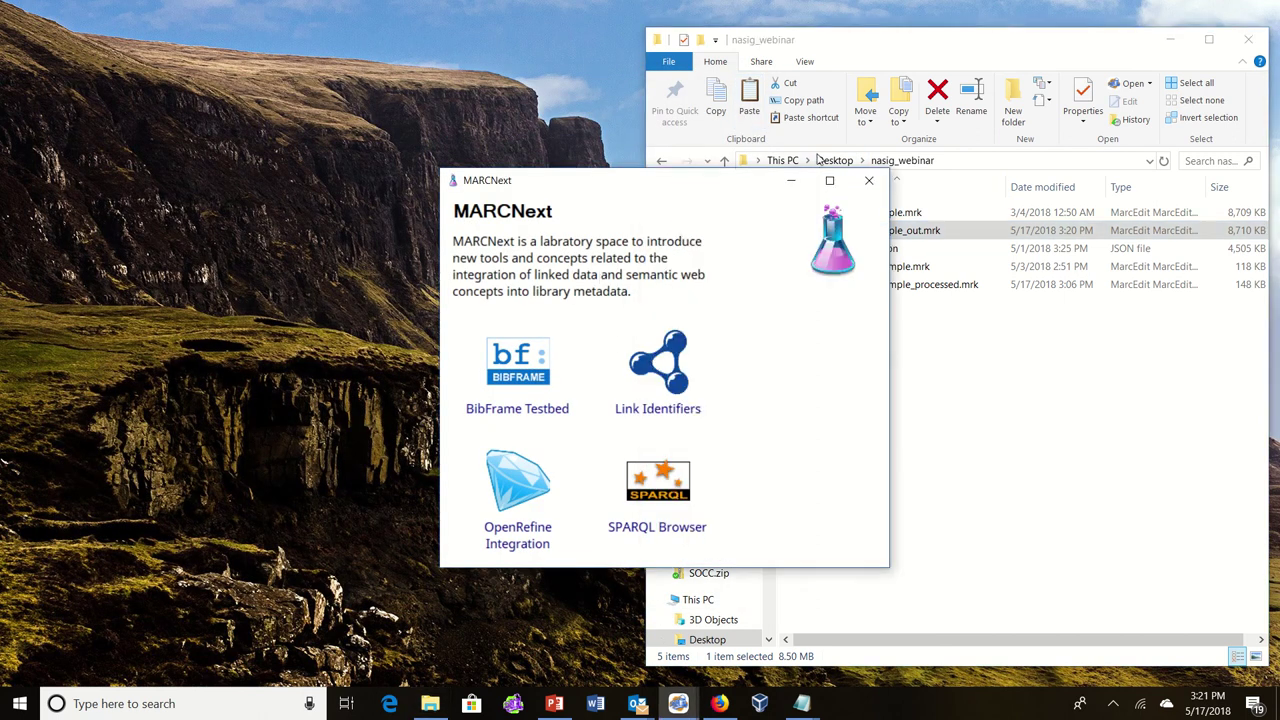
pyautogui.click(869, 180)
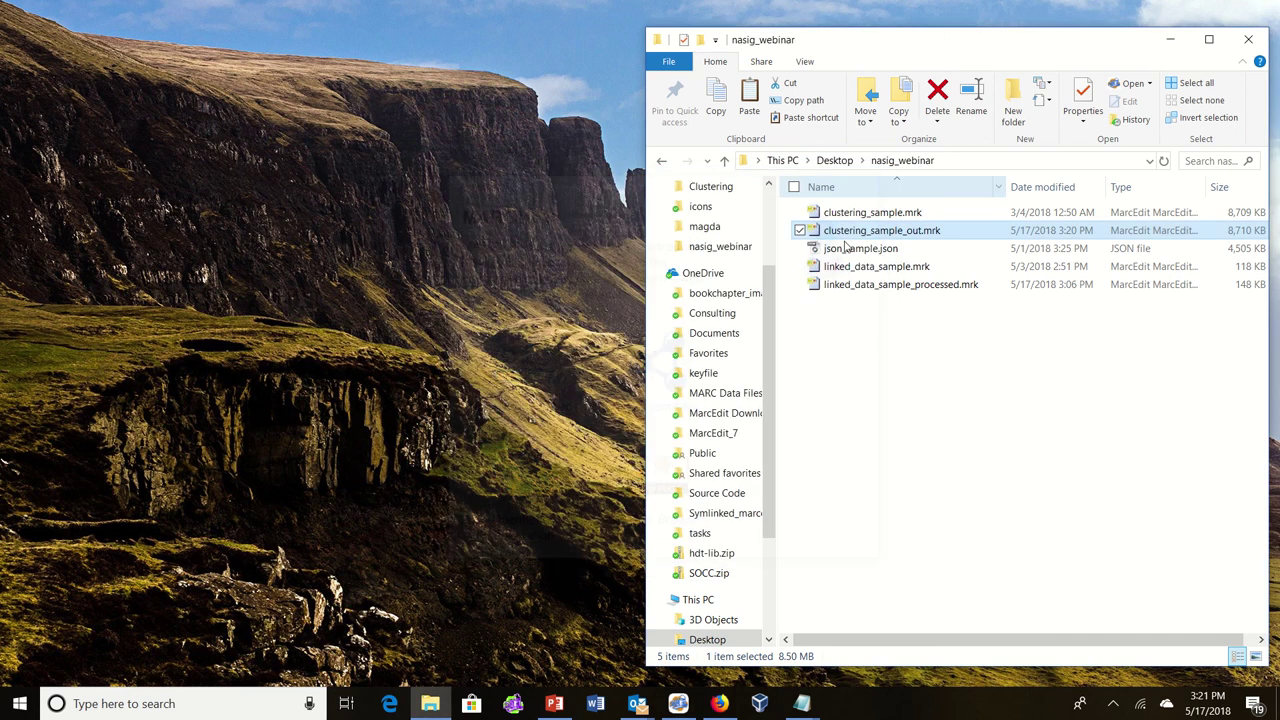
pyautogui.click(679, 703)
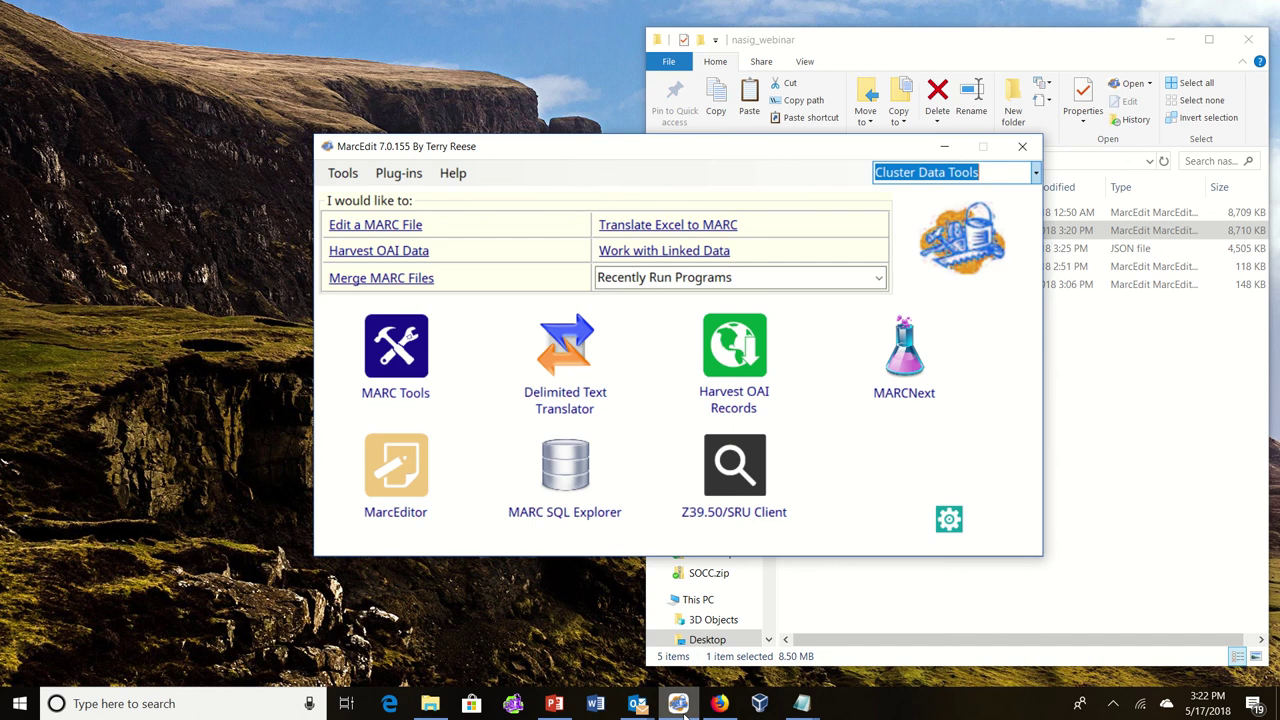
# - Launch Cluster Data Tools again from the quick-launch dropdown
pyautogui.click(981, 173)
pyautogui.click(981, 173)
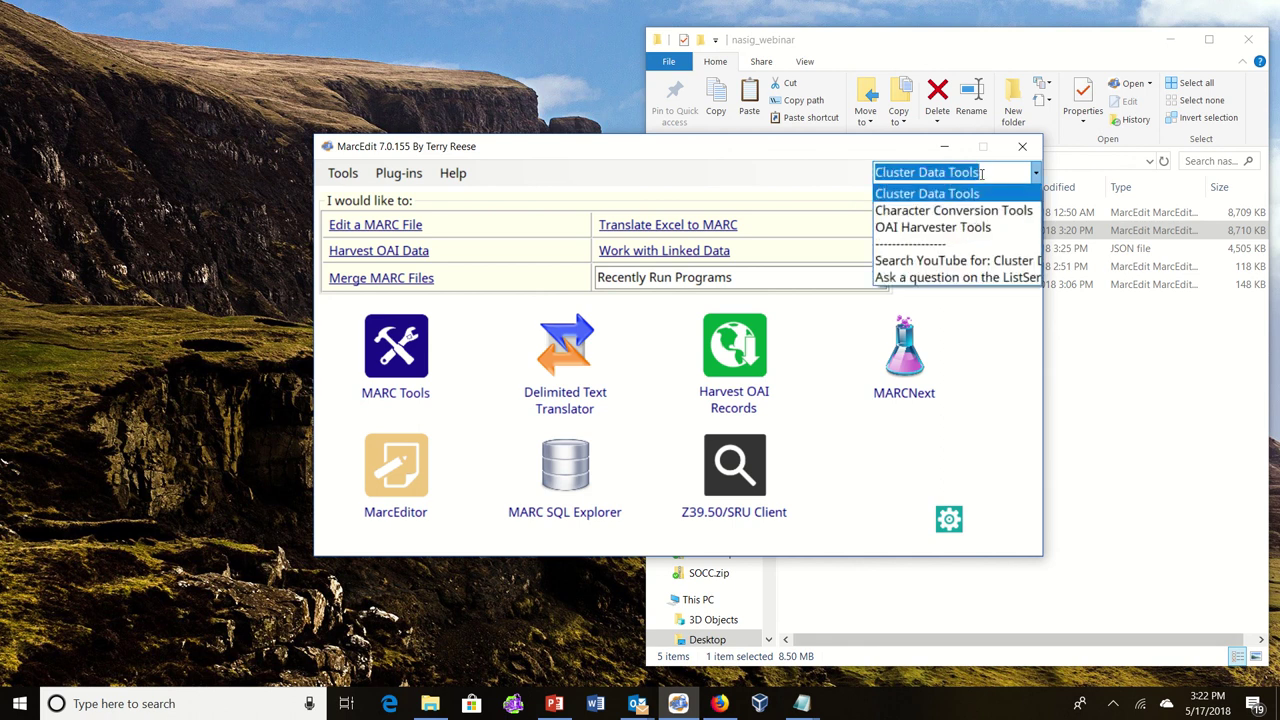
pyautogui.click(970, 194)
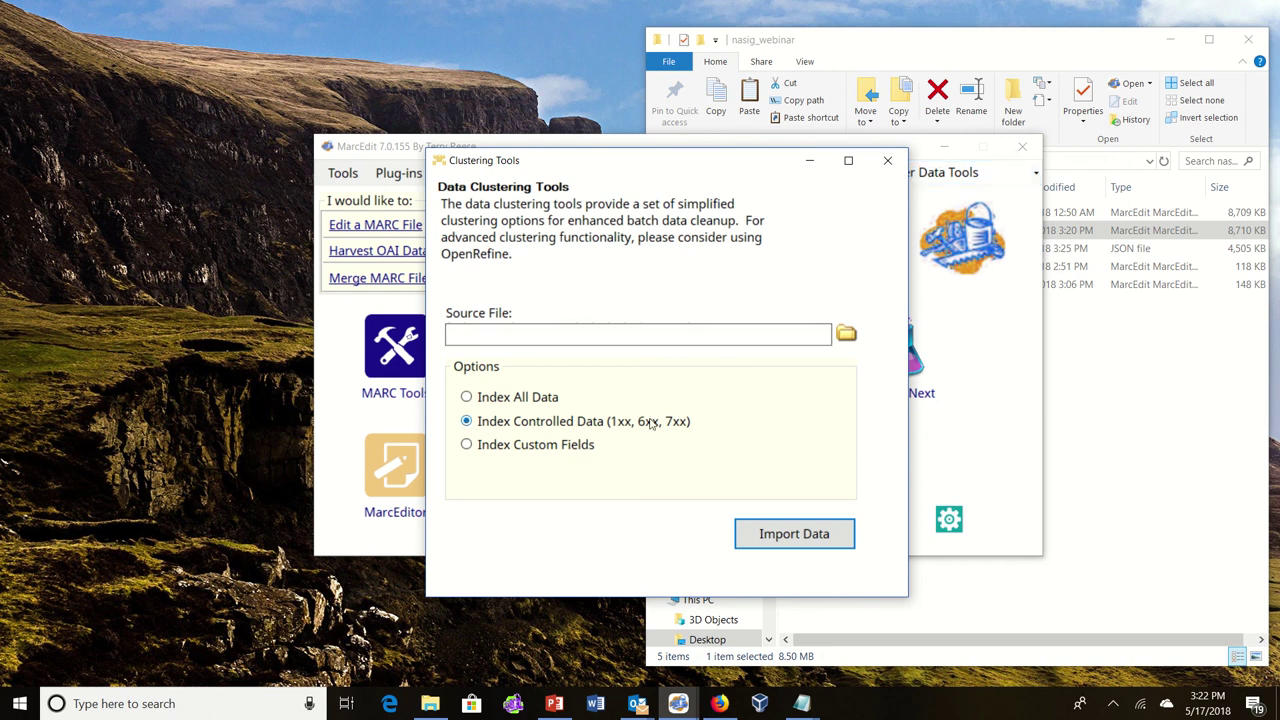
# - Switch the indexing option from custom fields to Index All Data
pyautogui.click(570, 450)
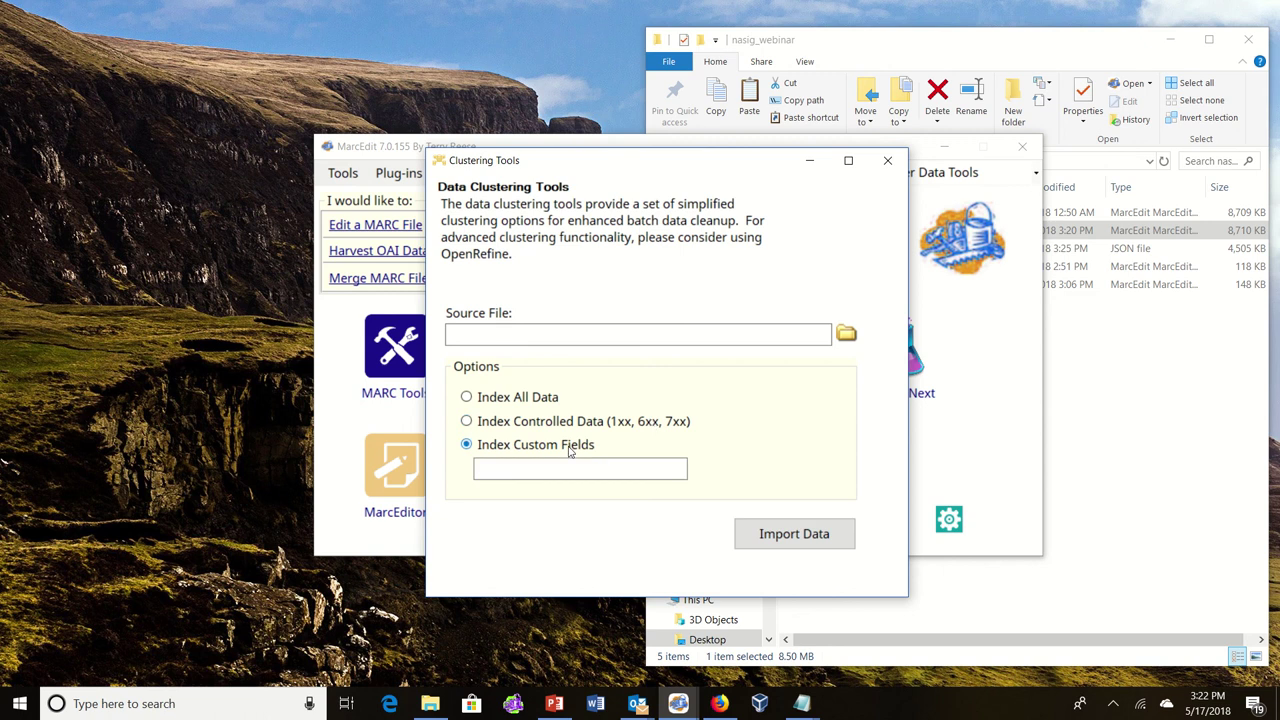
pyautogui.click(524, 403)
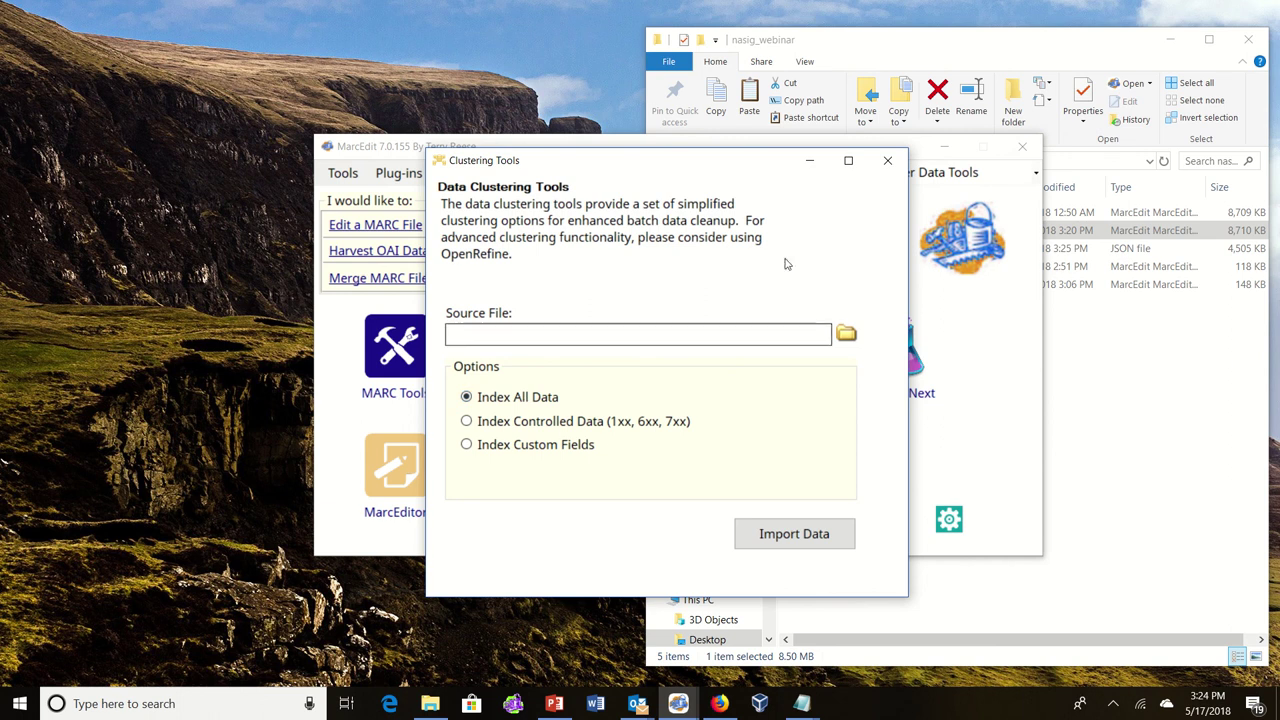
# - Close Clustering Tools, then open and close the MARCNext linked data window
pyautogui.click(887, 160)
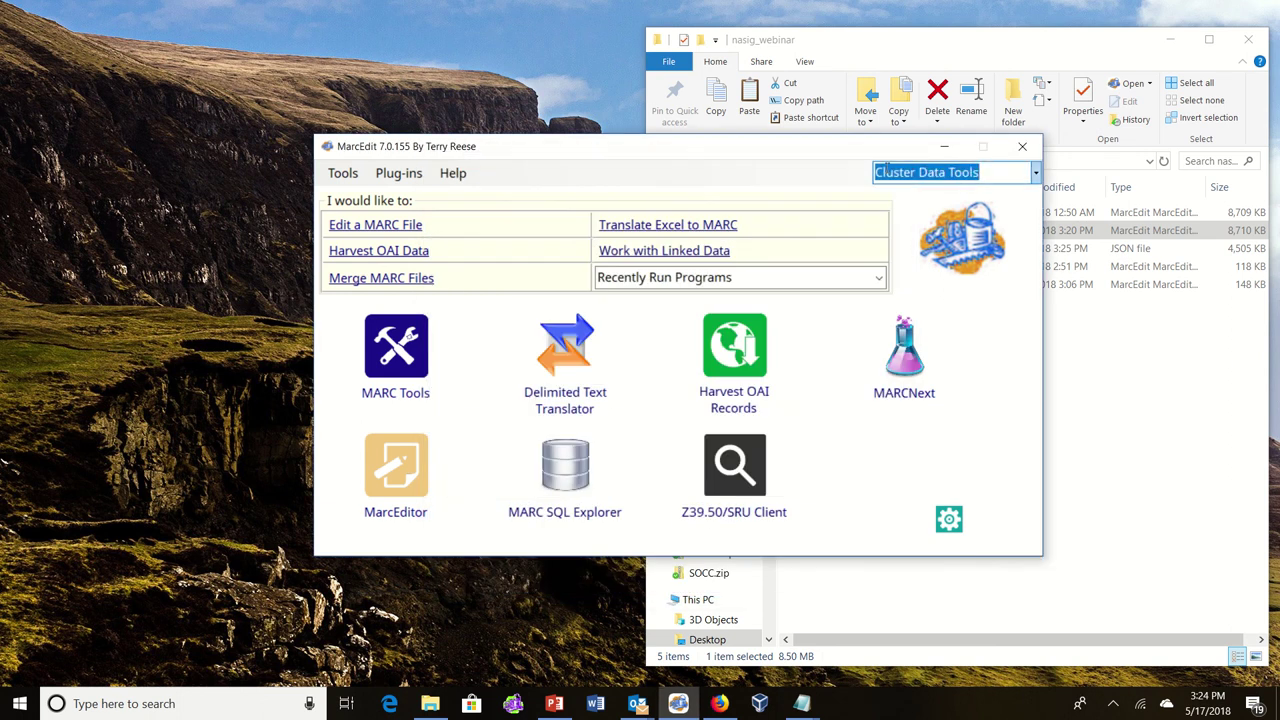
pyautogui.click(911, 379)
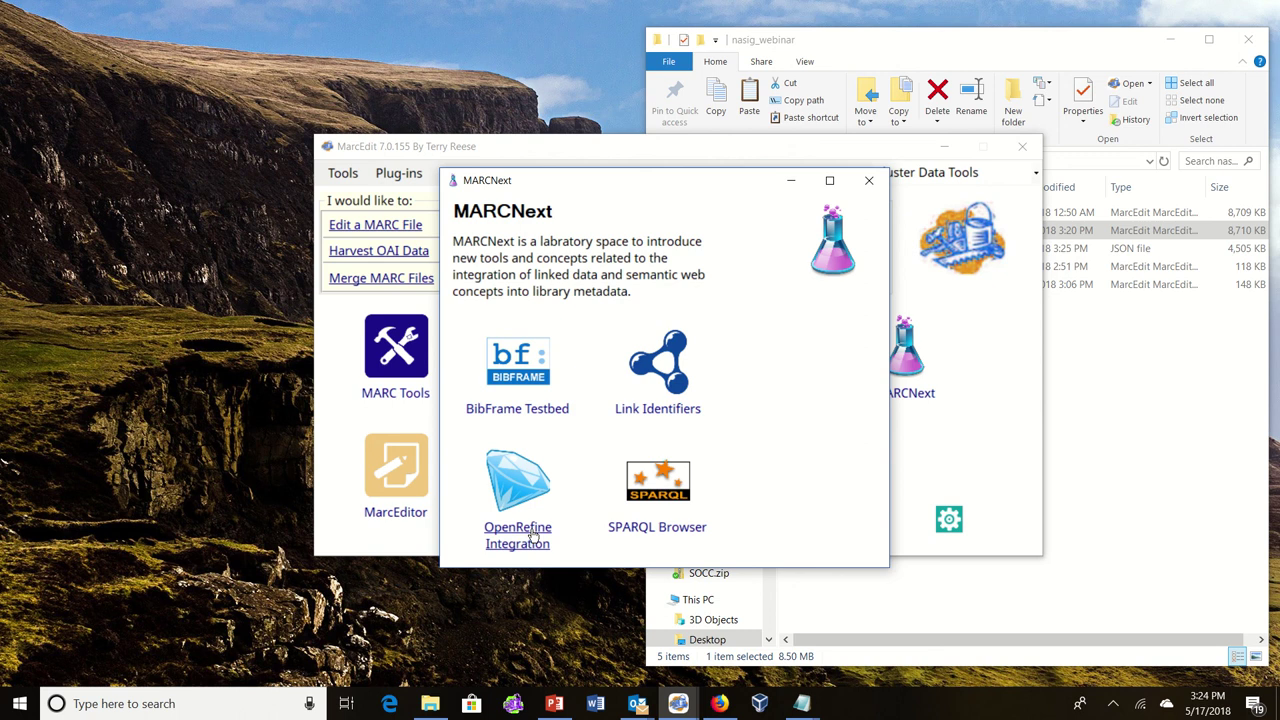
pyautogui.click(879, 189)
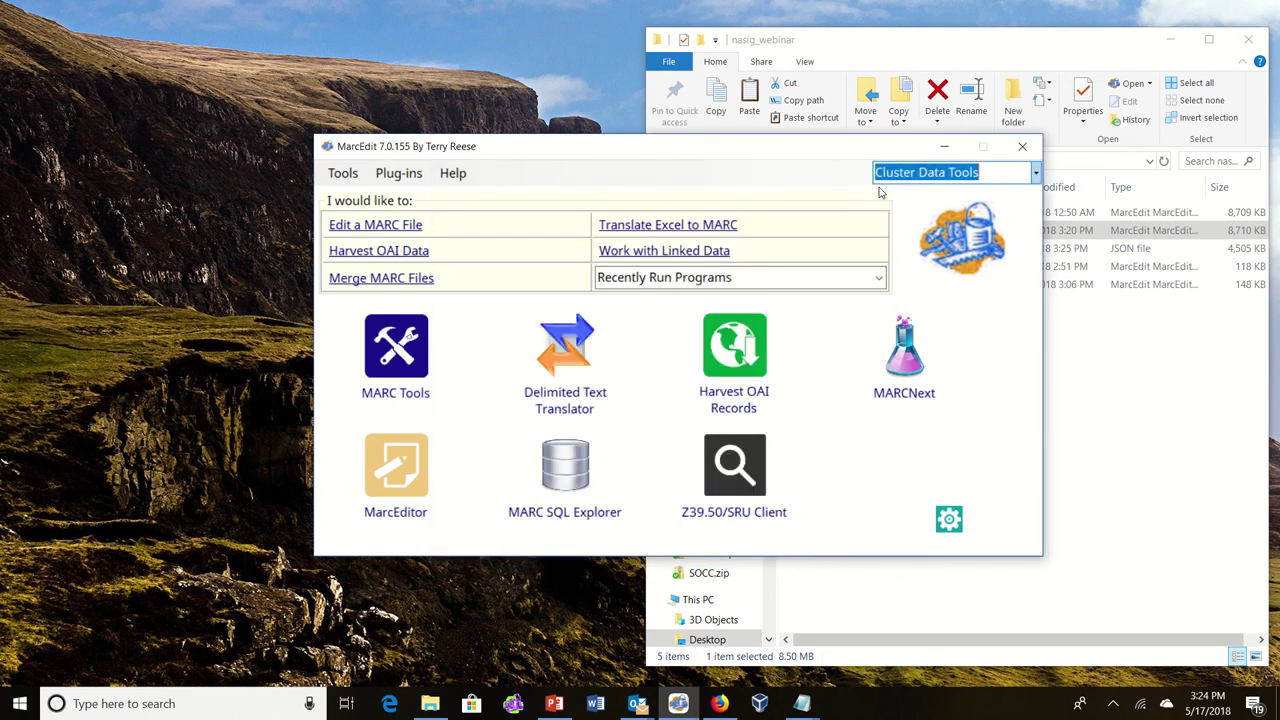